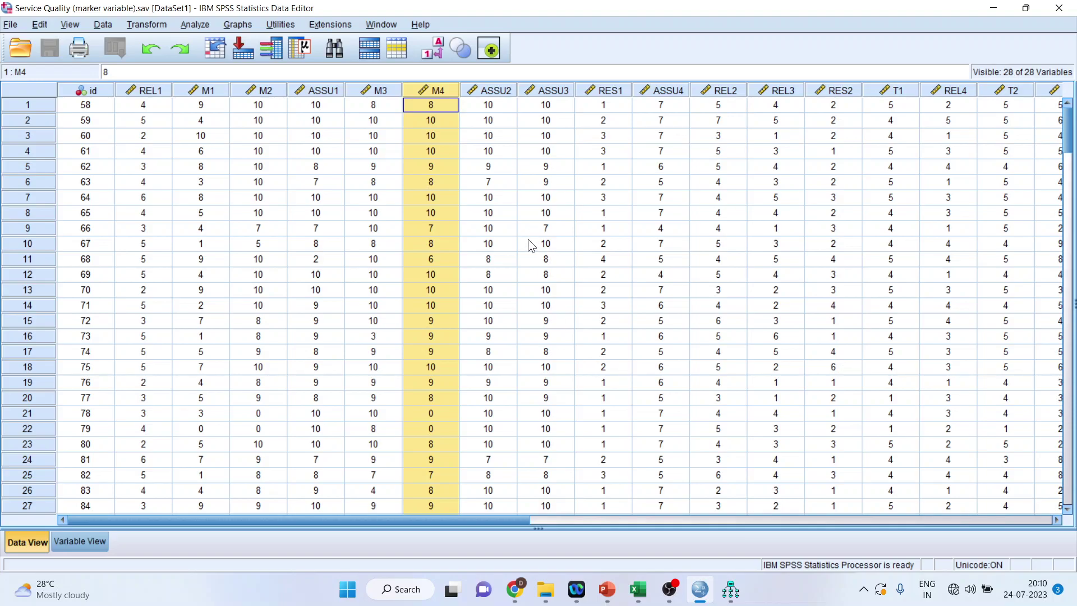
Inspect the marker item columns M1, M2, M3, M4 and the REL1 column in the SPSS data.
click(199, 91)
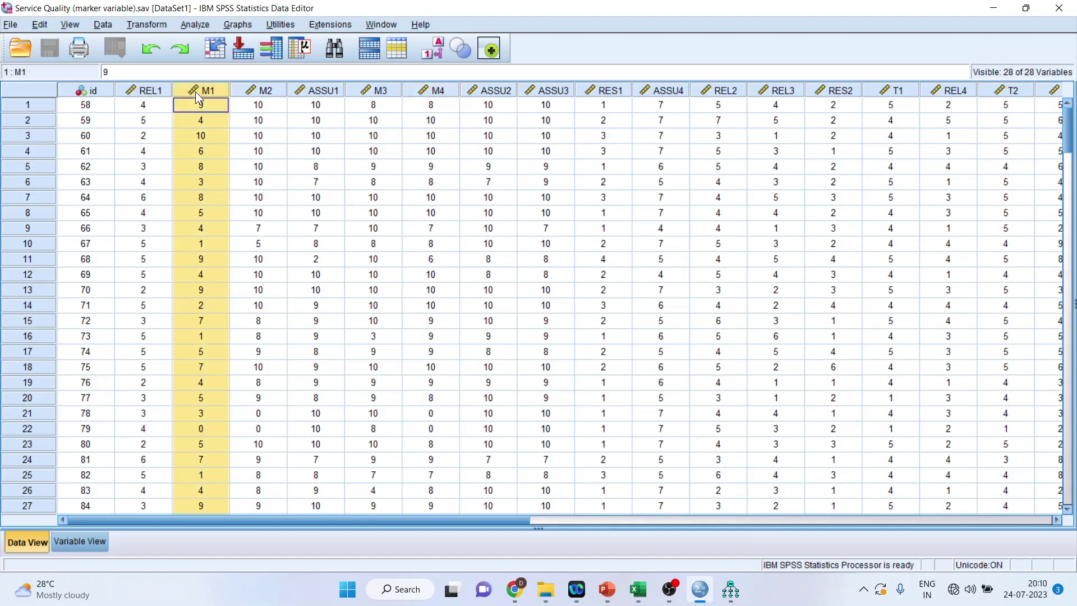
click(249, 92)
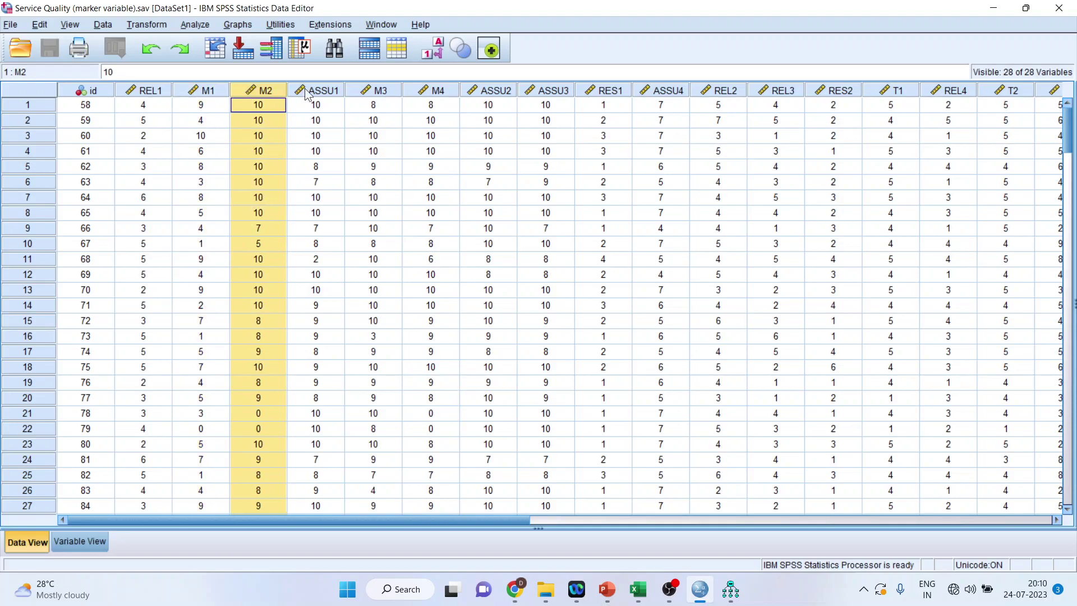
click(373, 91)
click(436, 91)
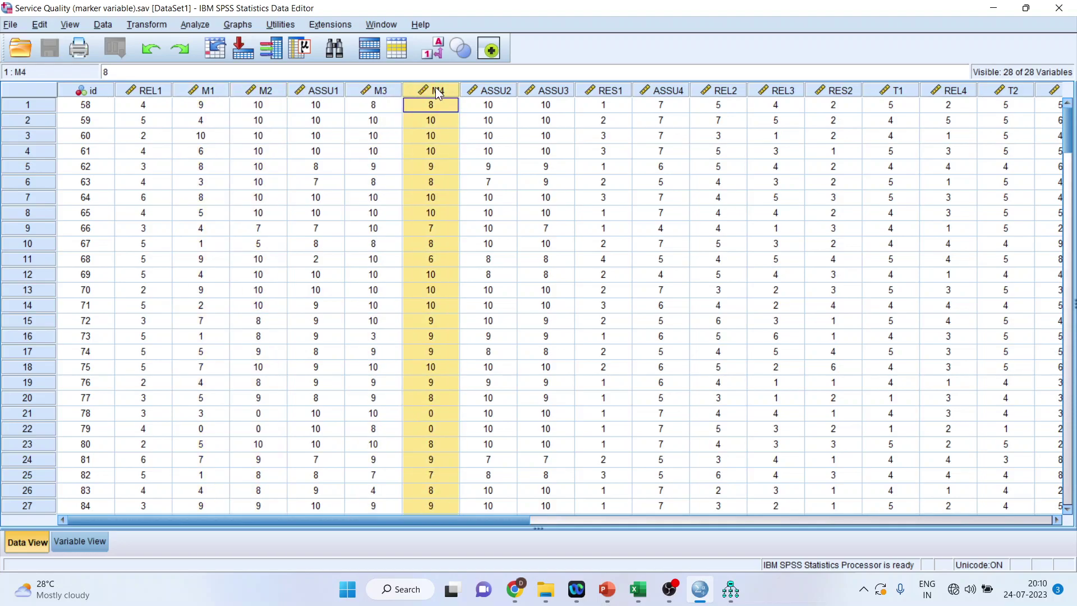
click(263, 93)
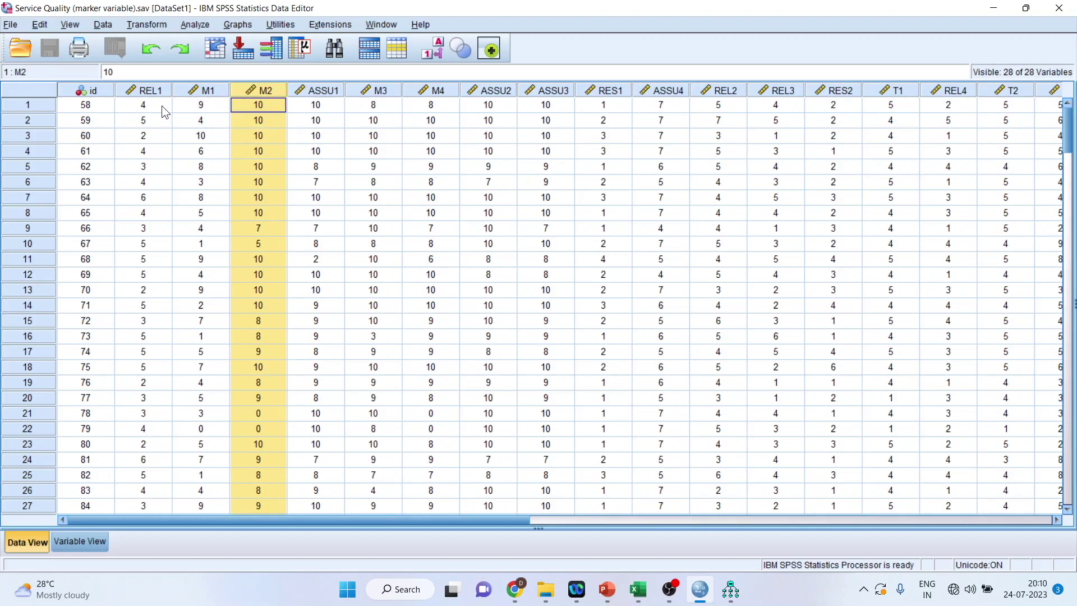
click(160, 88)
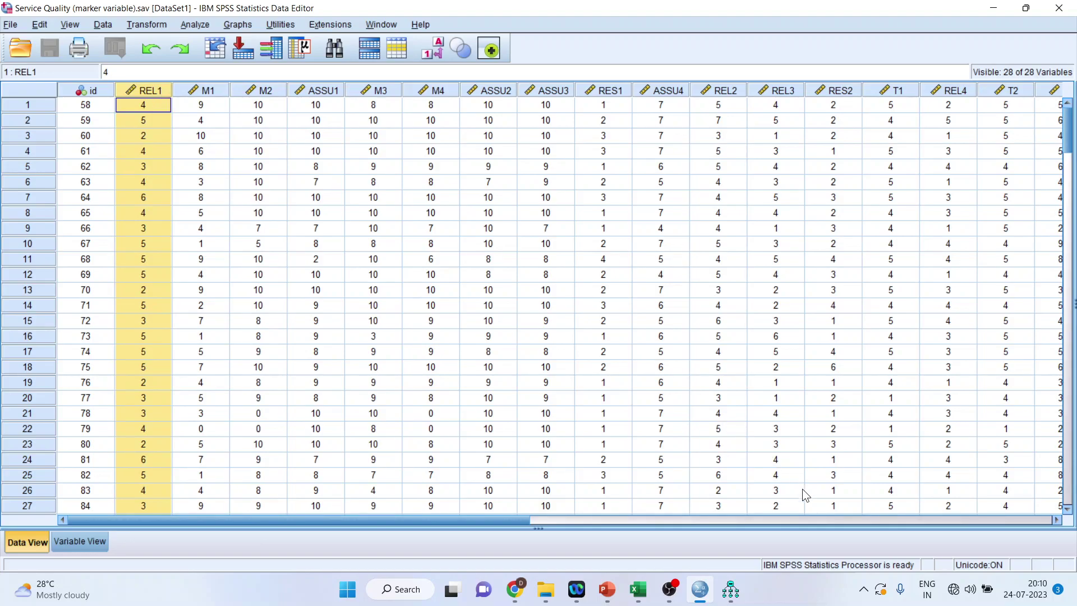
Bring up the Amos path diagram for marker-variable Model A.
mouse_move(705, 598)
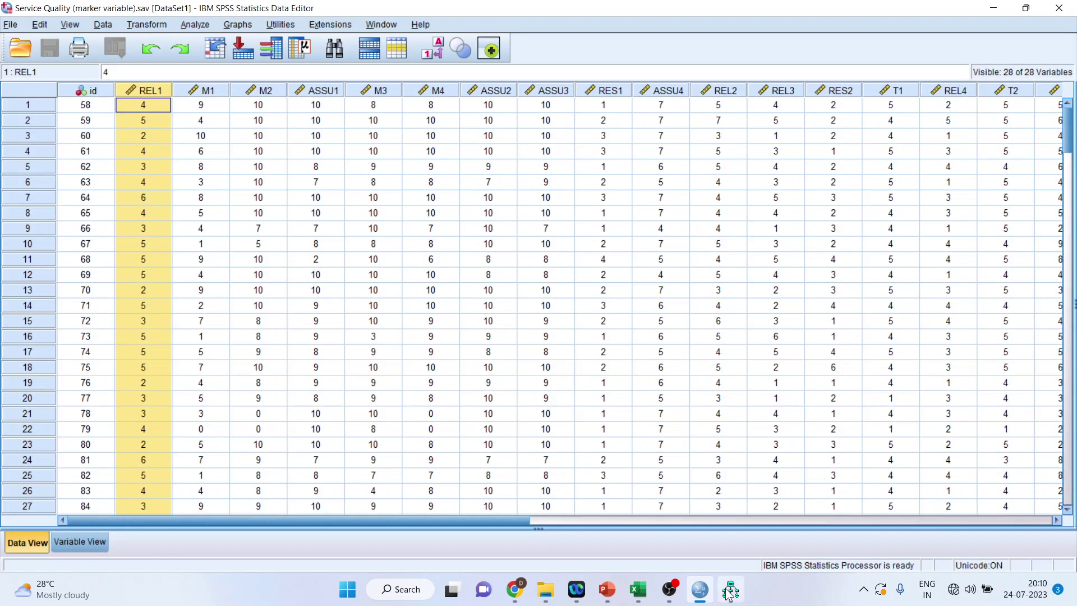
click(729, 589)
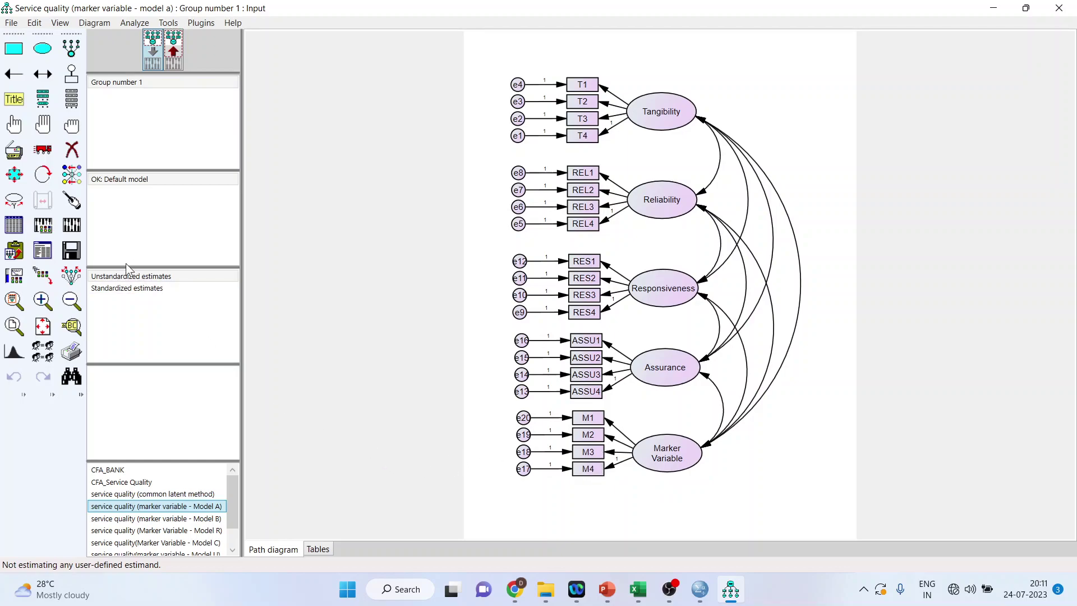
Estimate Model A and review its fit: CMIN 201.116, df 160, CFI .981, RMSEA .036.
click(71, 226)
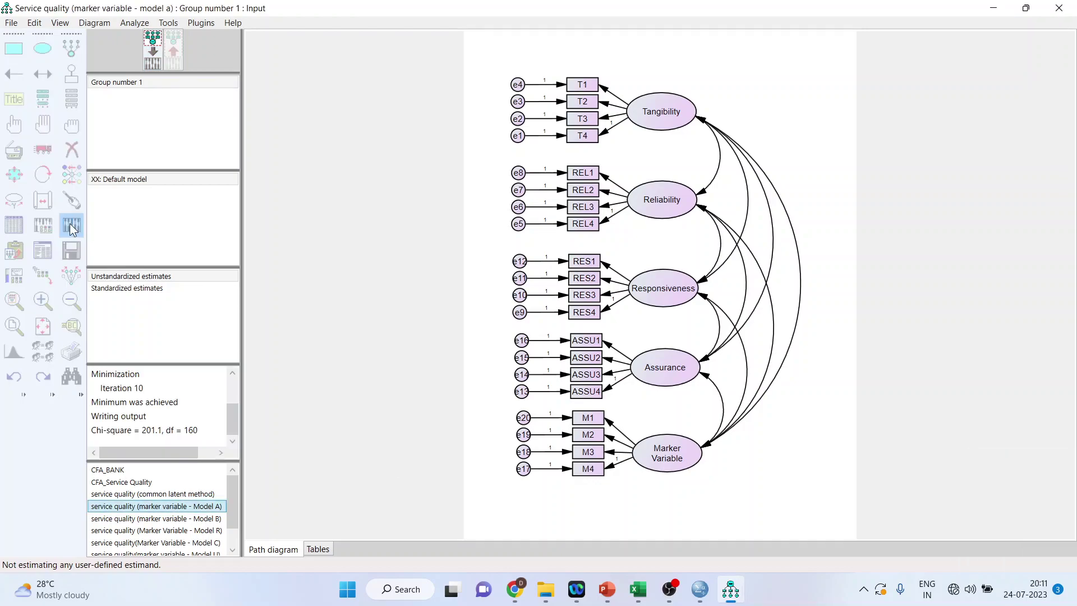
click(43, 250)
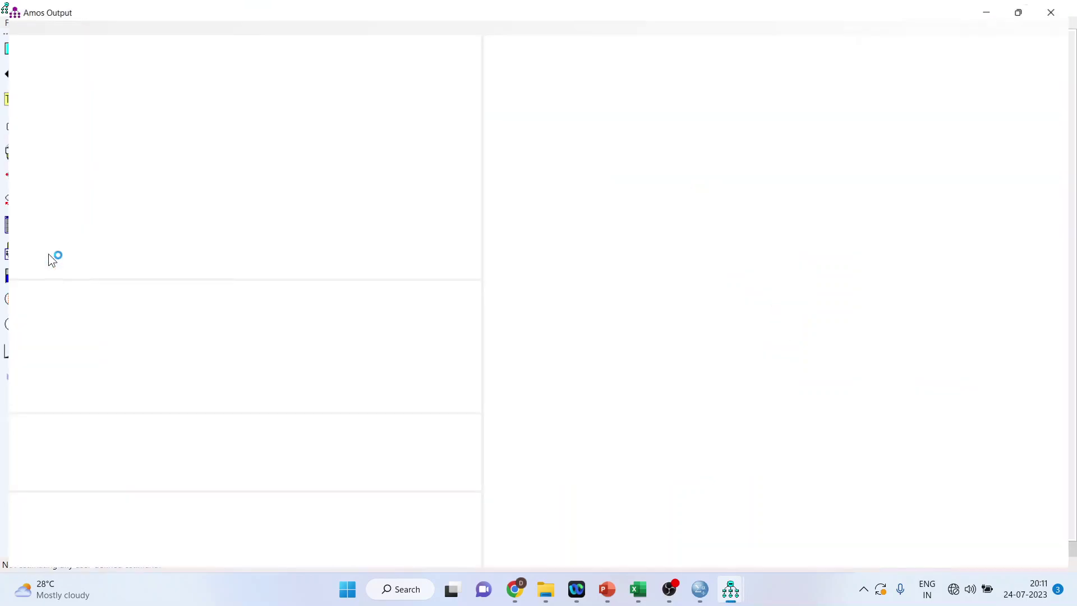
click(38, 130)
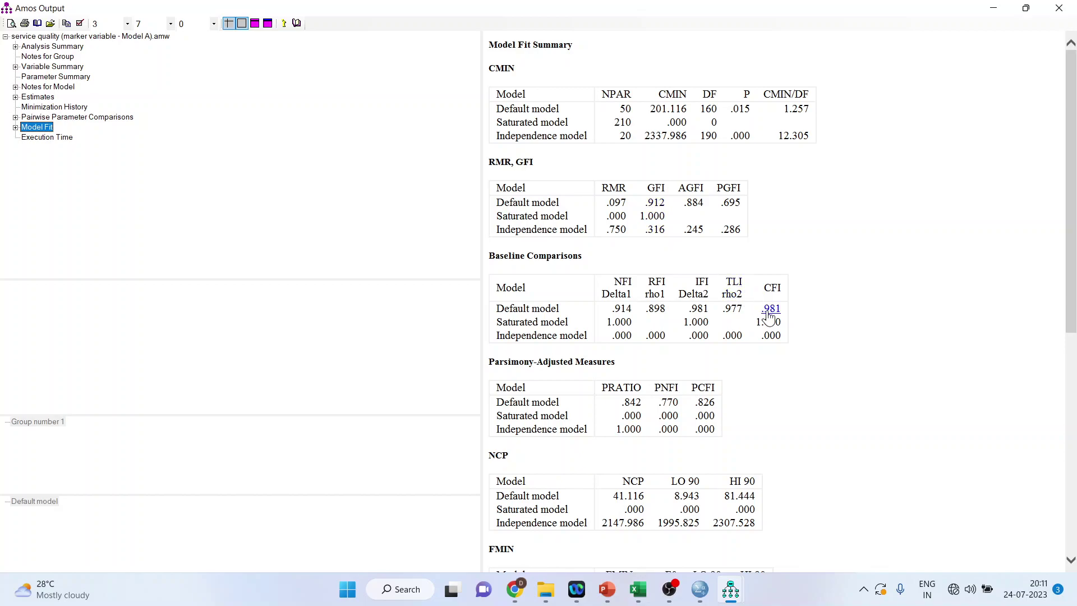
scroll(745, 368, down, 4)
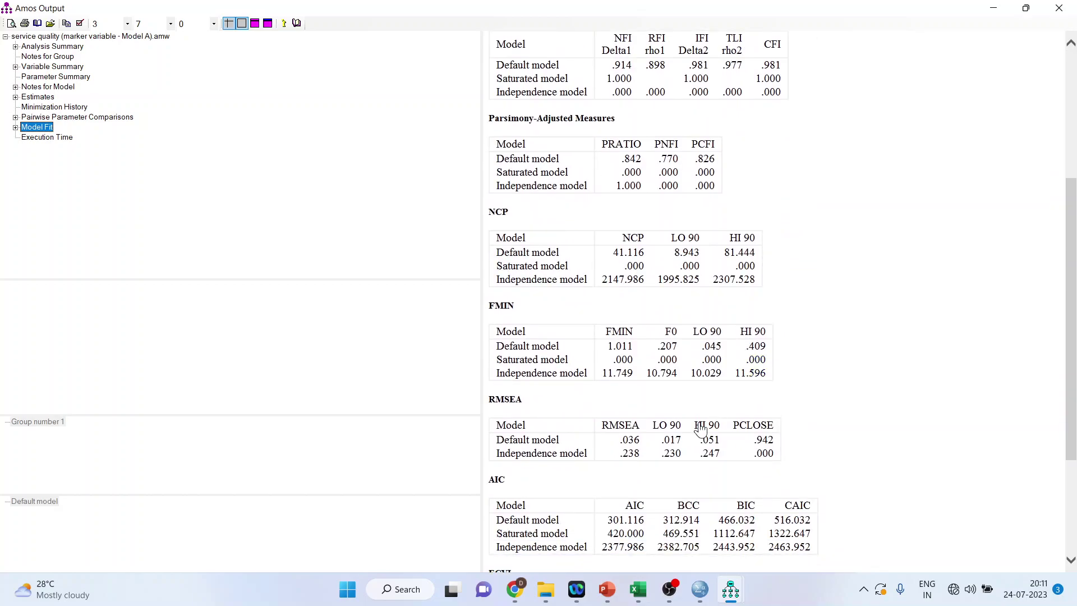
click(639, 589)
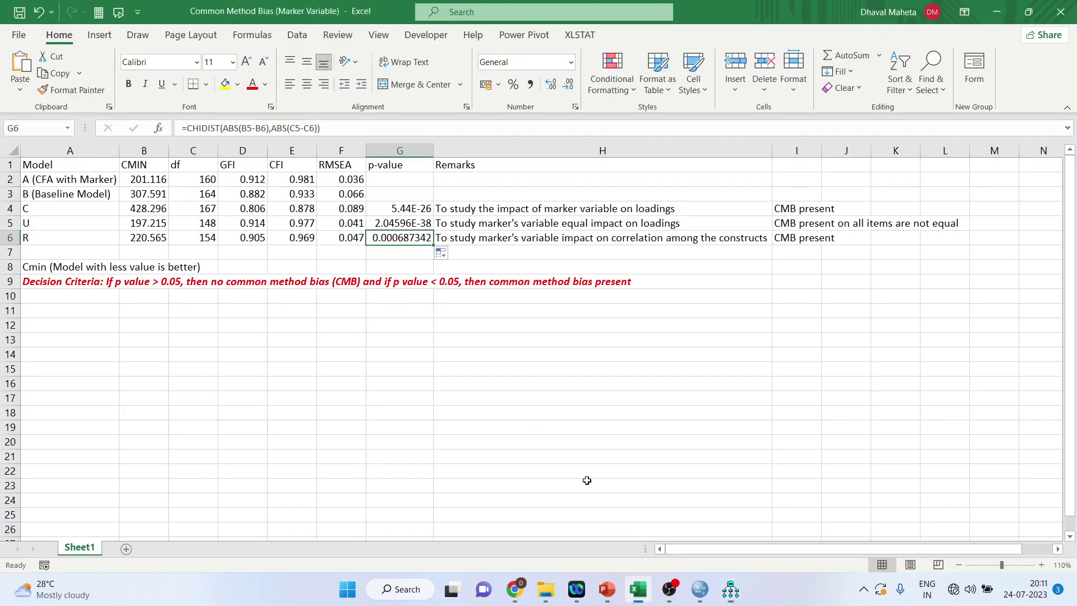
Compare Model A's CMIN of 201.116 in the Excel table against the Amos fit output.
click(106, 180)
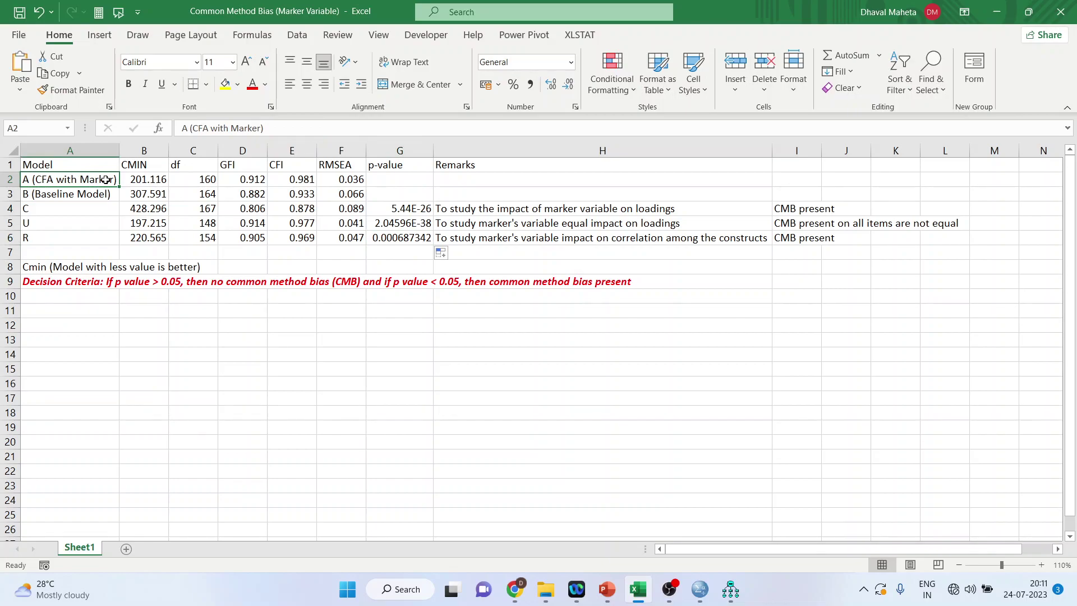
key(ctrl+minus)
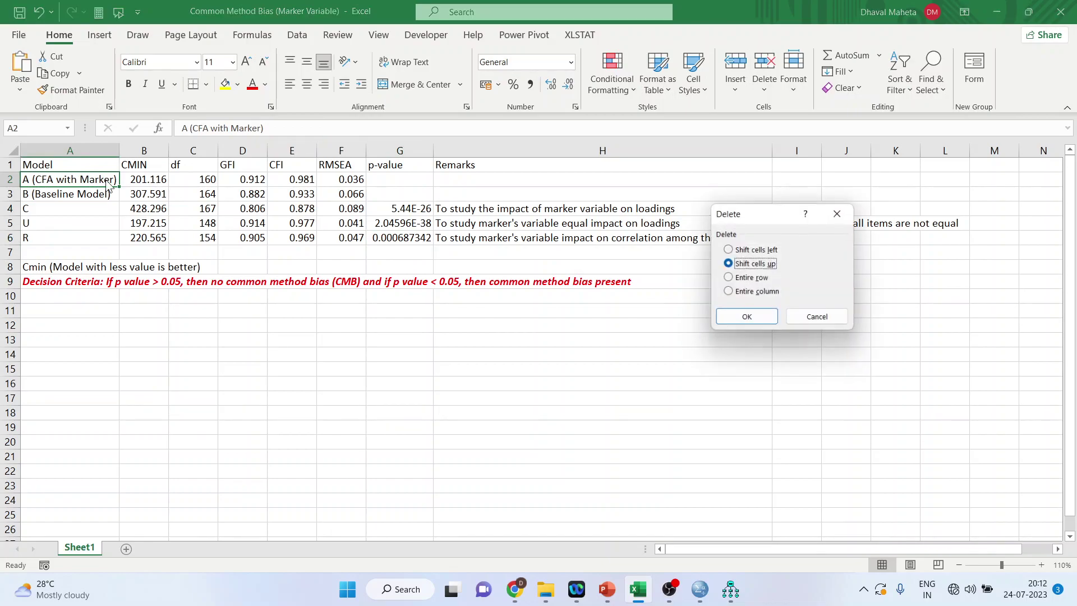
click(812, 320)
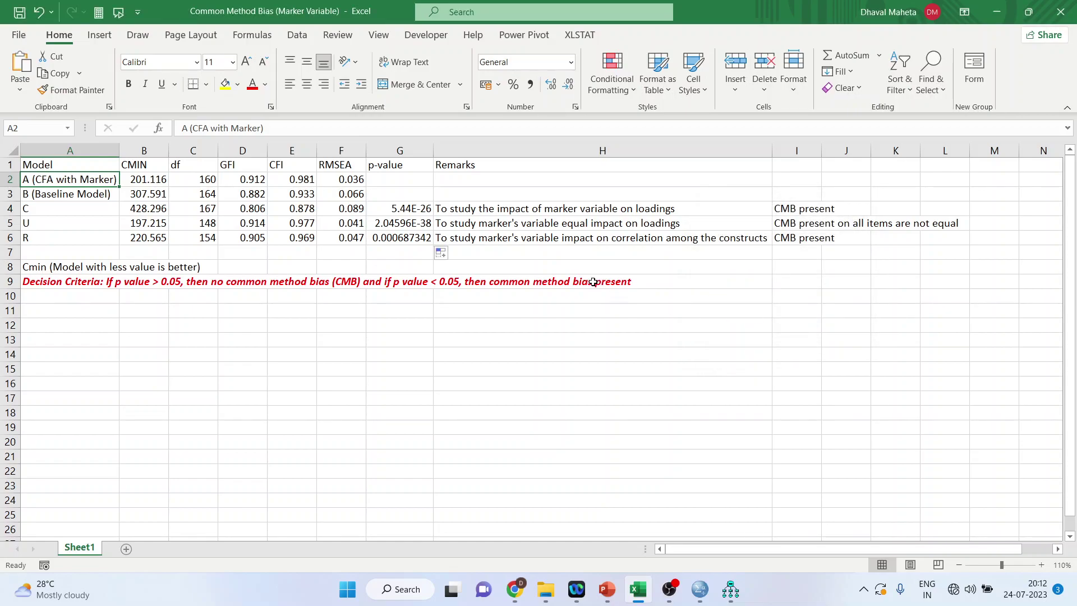
click(155, 179)
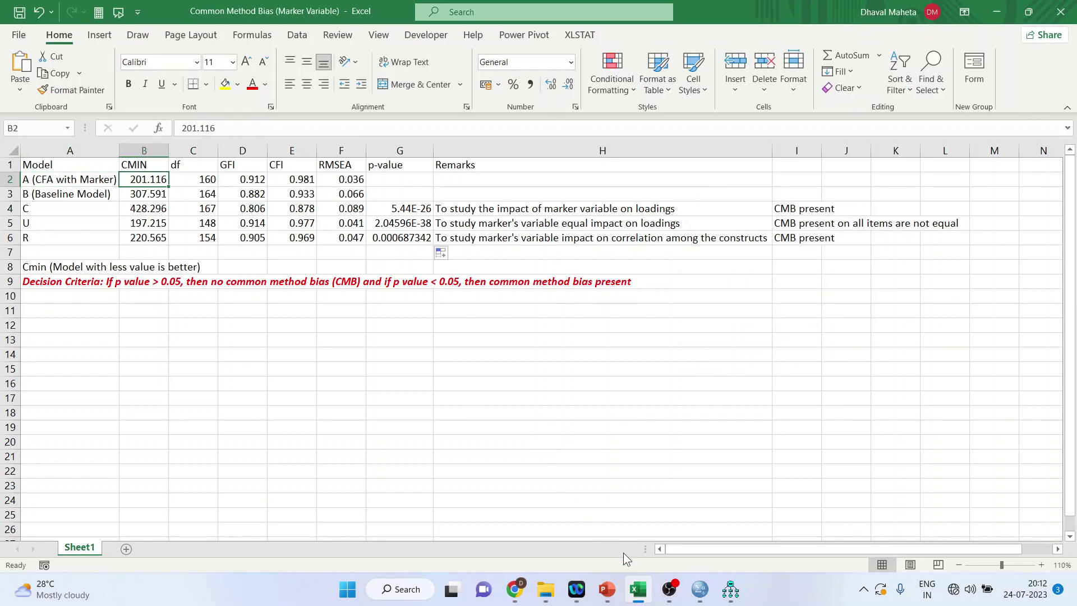
mouse_move(710, 598)
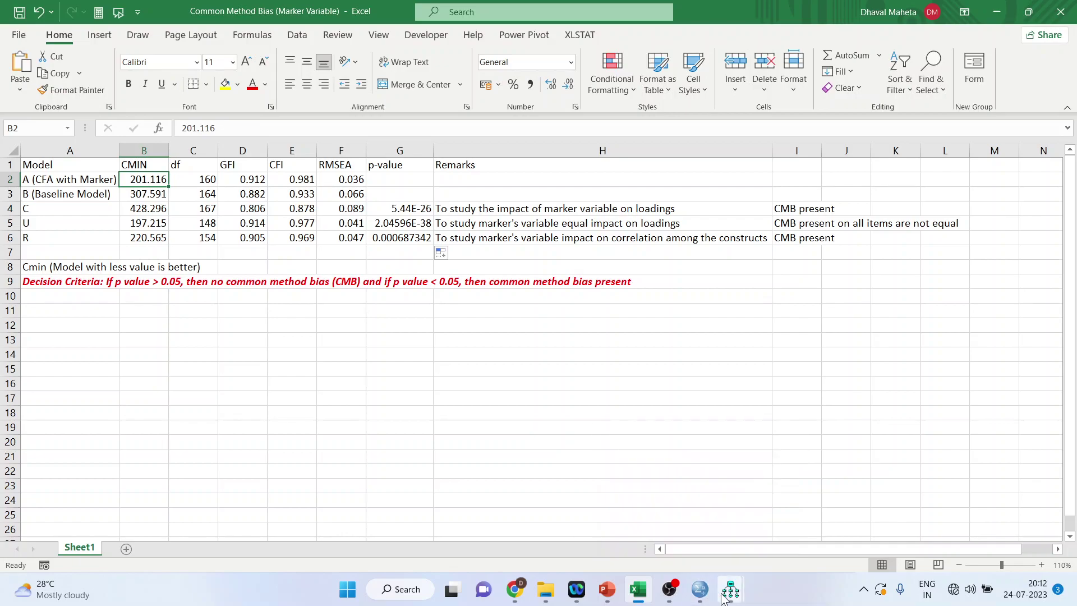
click(770, 551)
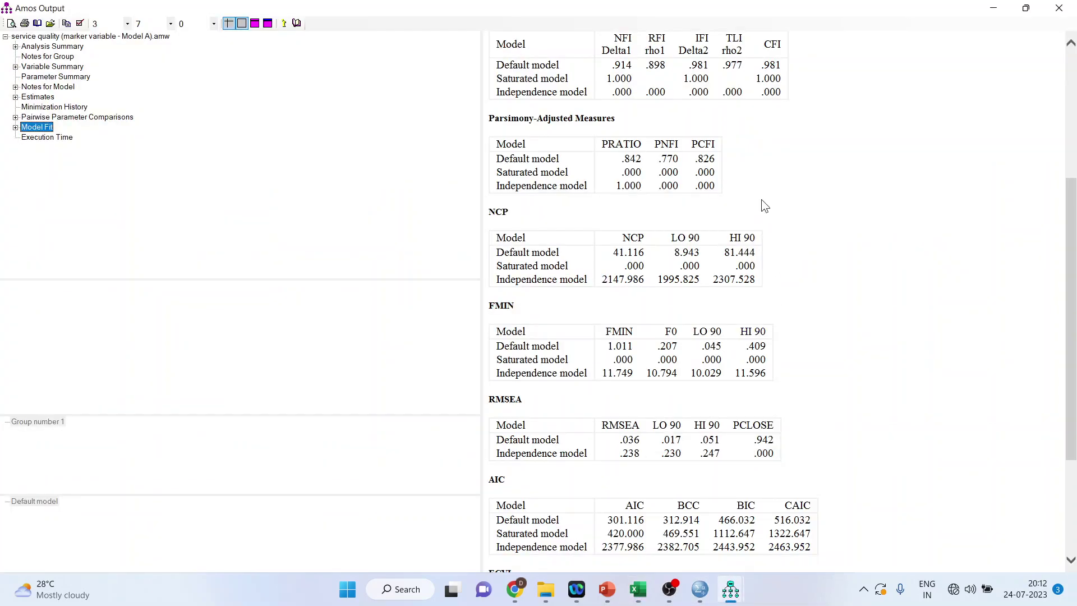
scroll(788, 185, up, 4)
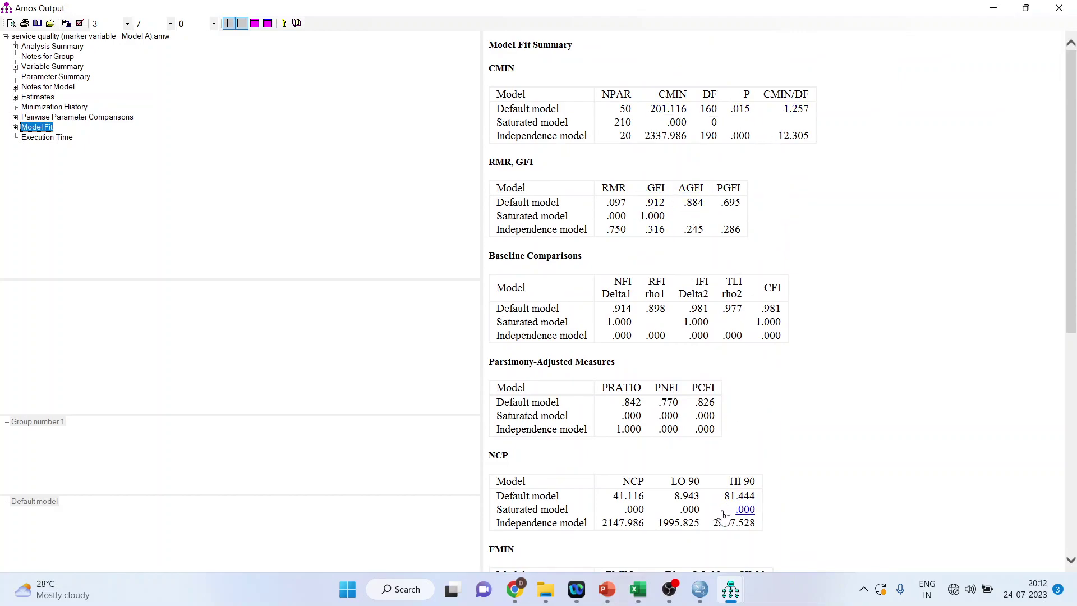
click(638, 589)
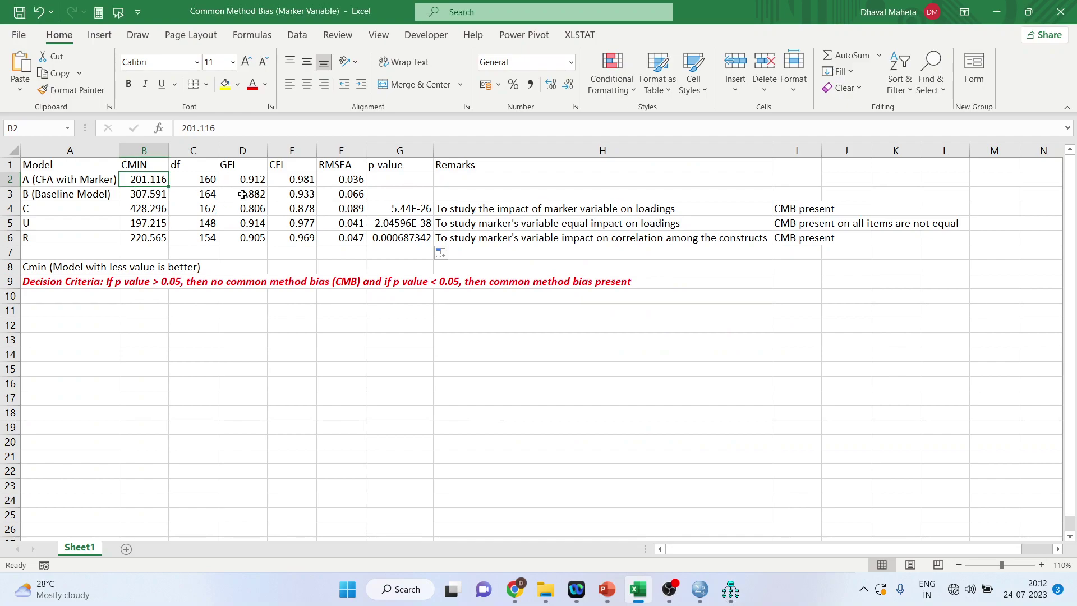
Check Model A's CFI and RMSEA in Excel and select the Baseline Model row.
click(302, 180)
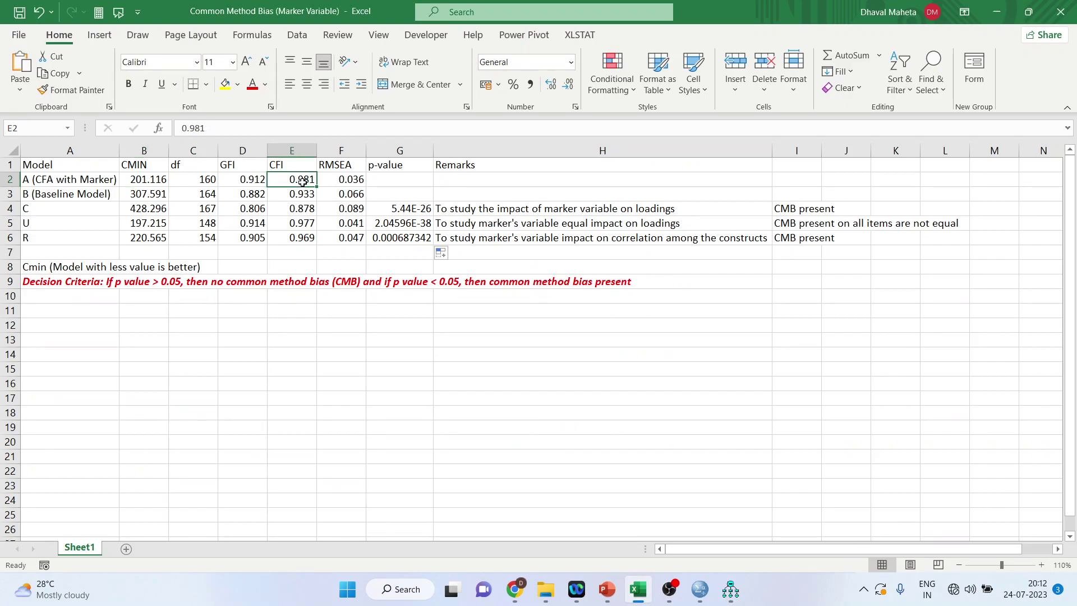
click(350, 180)
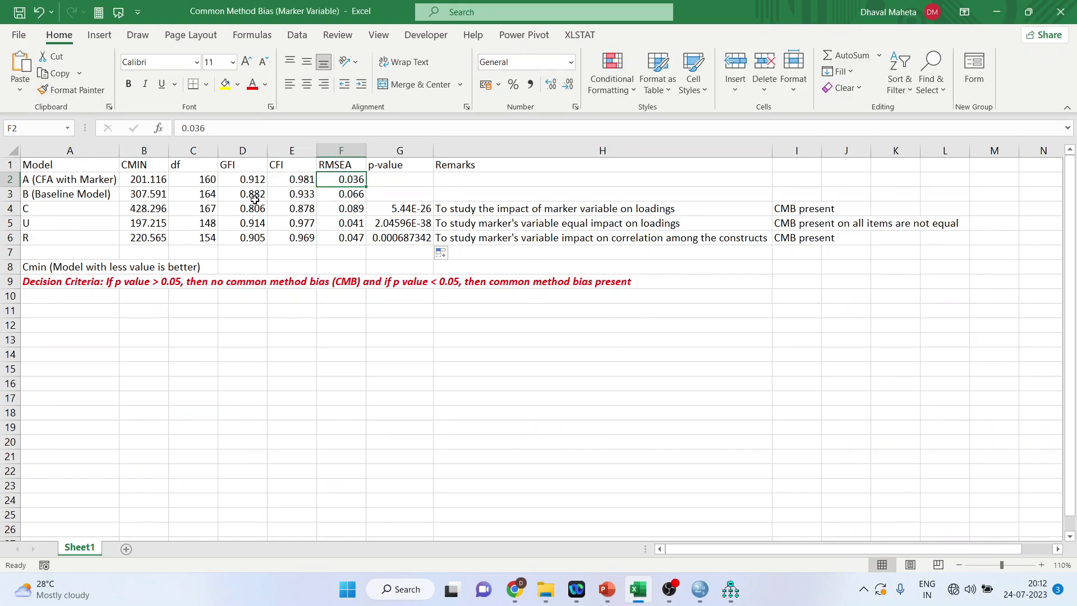
click(4, 194)
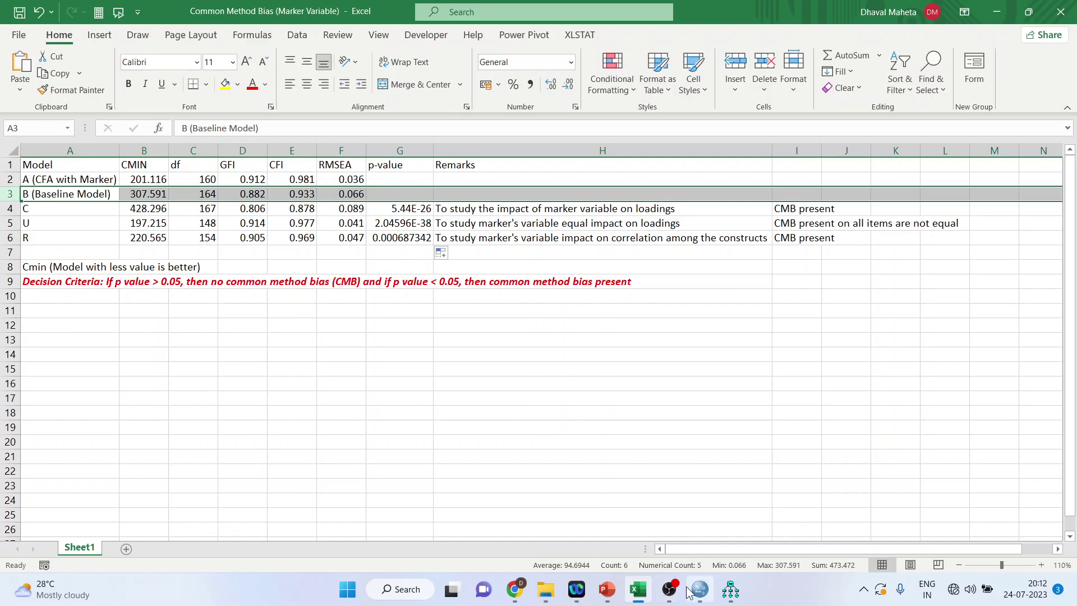
mouse_move(730, 595)
click(702, 544)
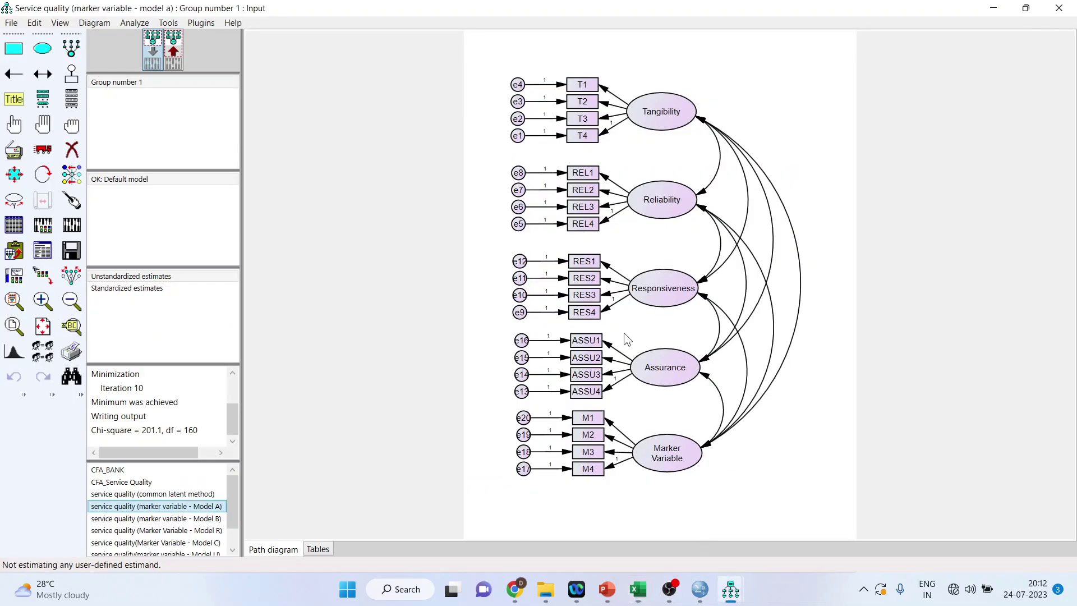
Open Model B, confirm the Marker covariances are fixed at 0, and estimate it (chi-square 307.6, df 164).
click(209, 518)
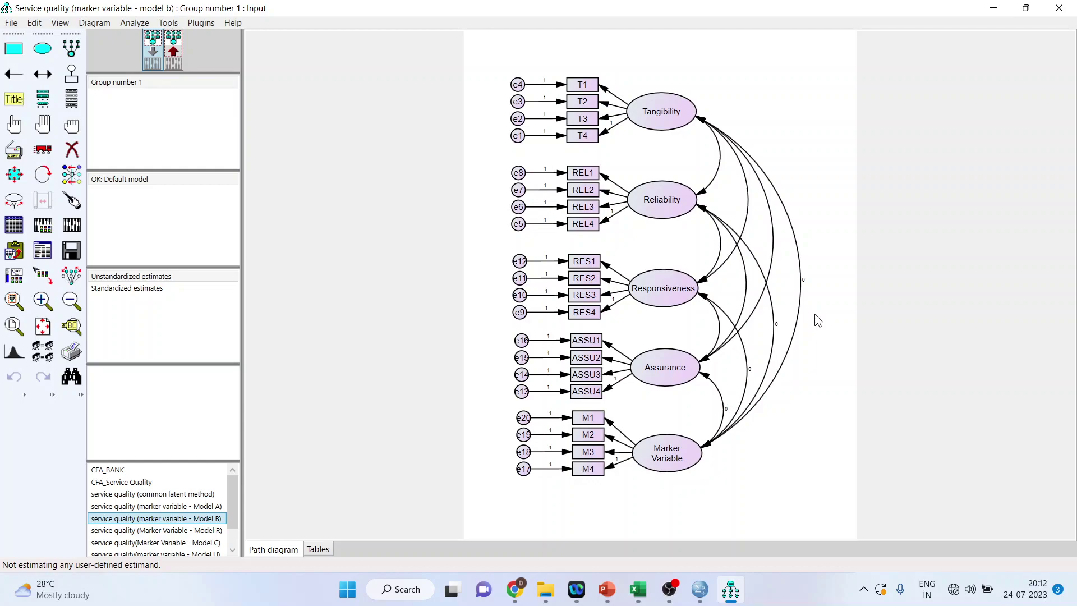
click(679, 463)
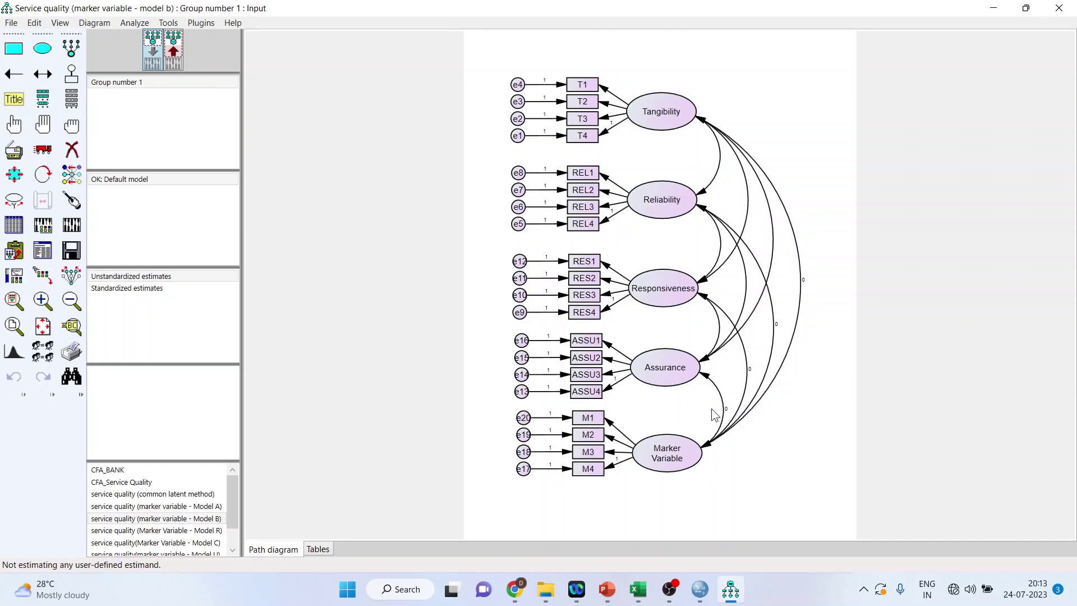
double_click(708, 379)
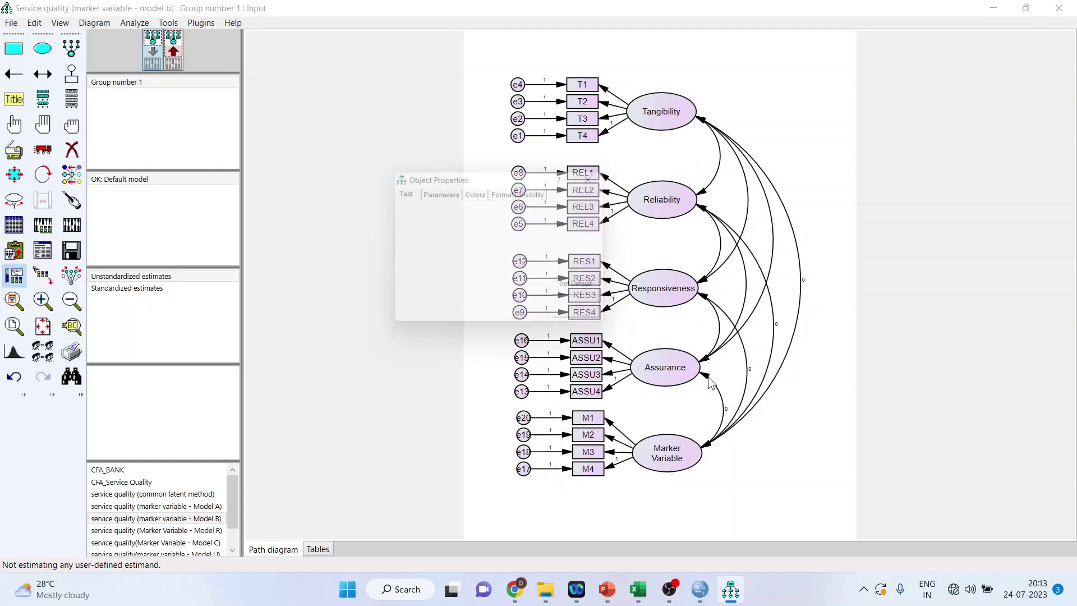
click(441, 192)
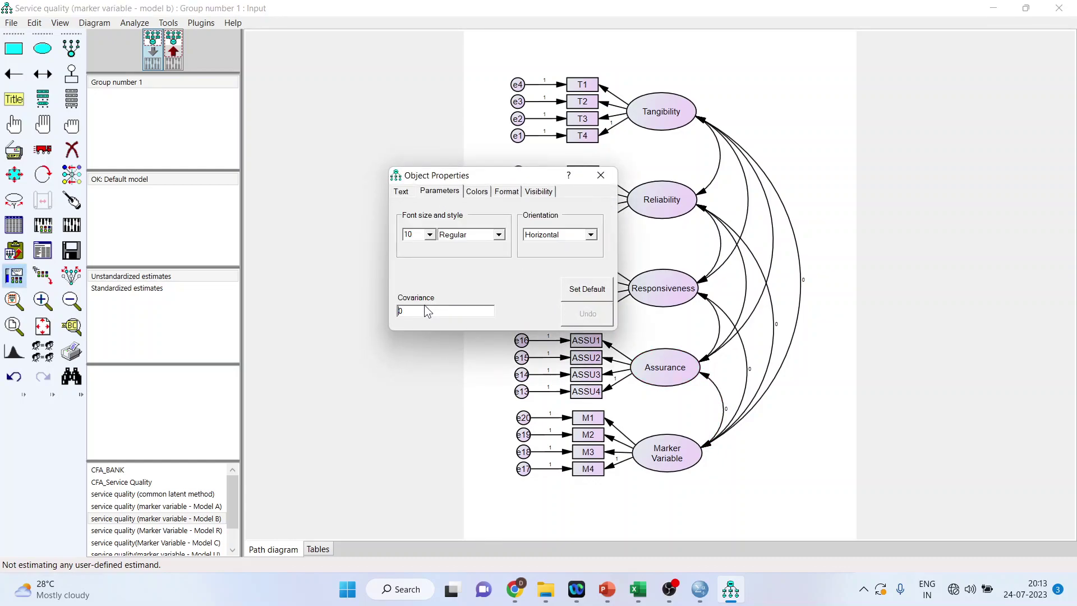
click(596, 176)
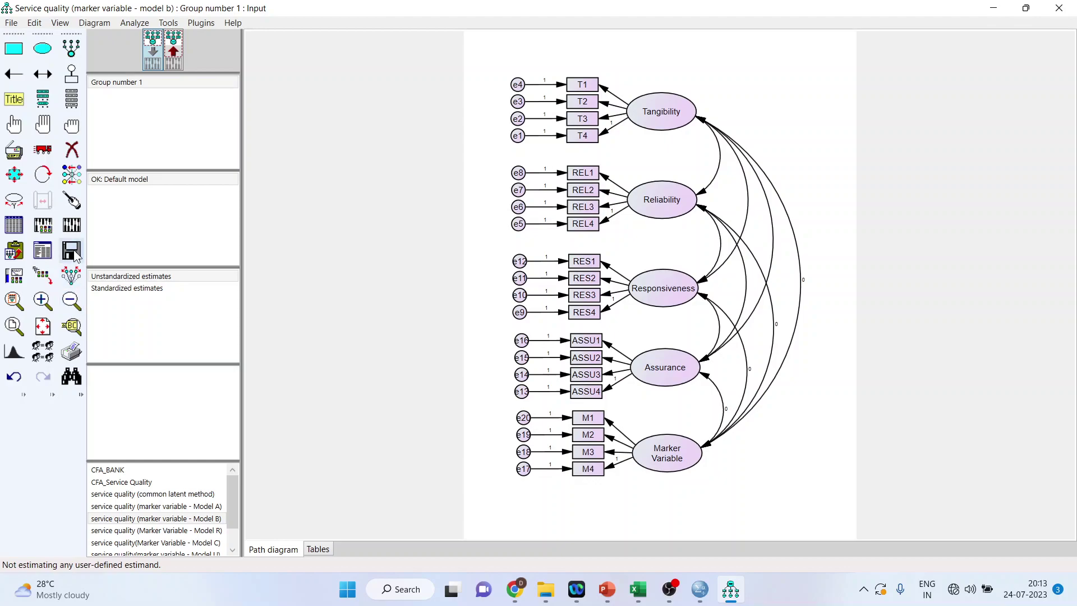
click(72, 225)
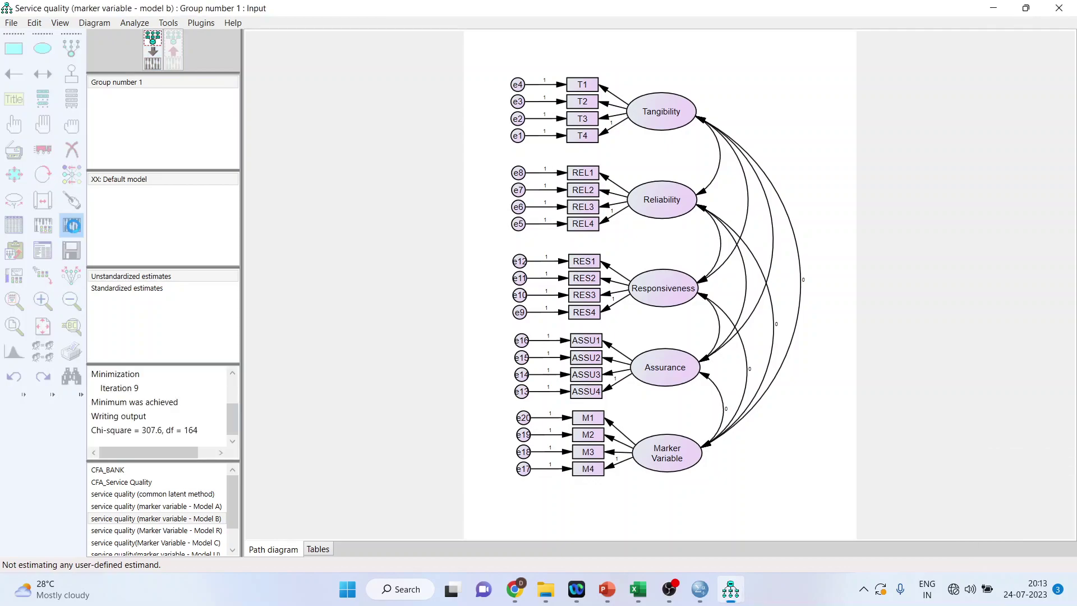
Match Model B's Amos fit to Excel's Baseline row: CMIN 307.591, CFI 0.933, RMSEA 0.066.
click(43, 251)
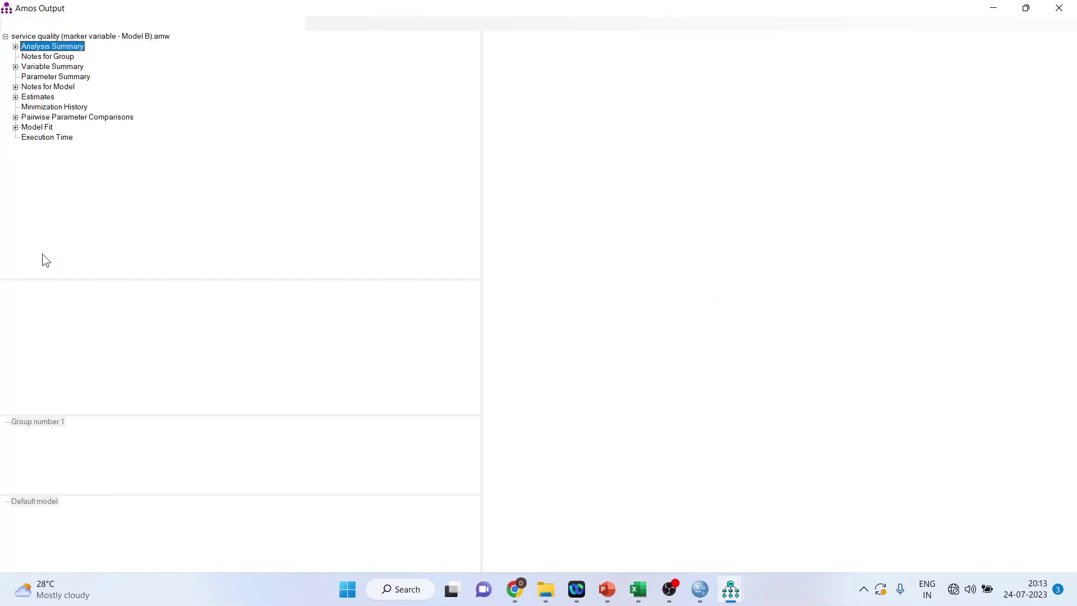
click(36, 127)
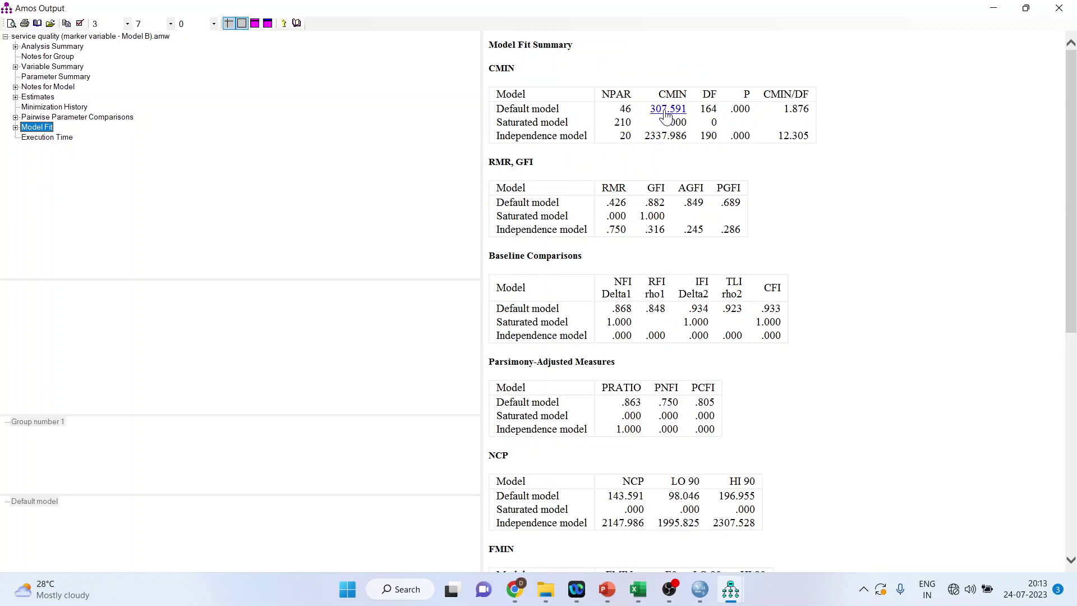
click(637, 589)
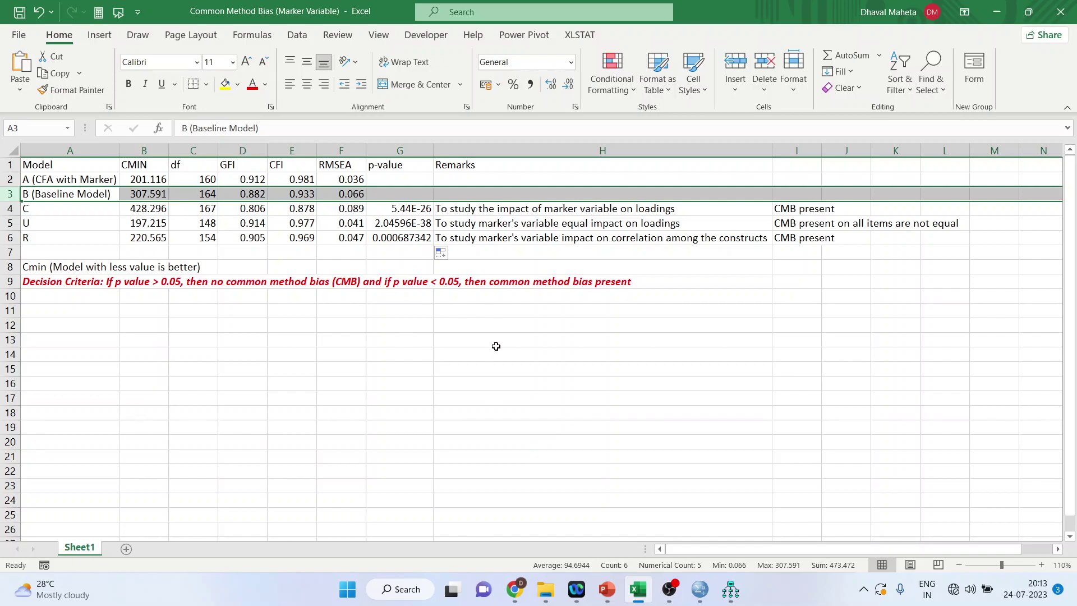
click(135, 193)
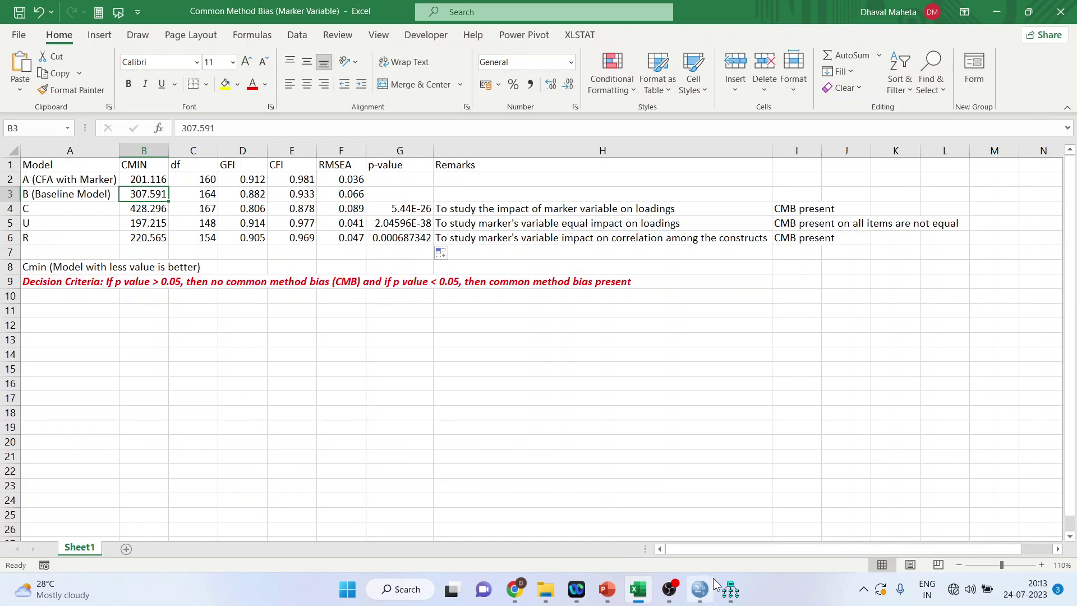
mouse_move(730, 593)
click(765, 493)
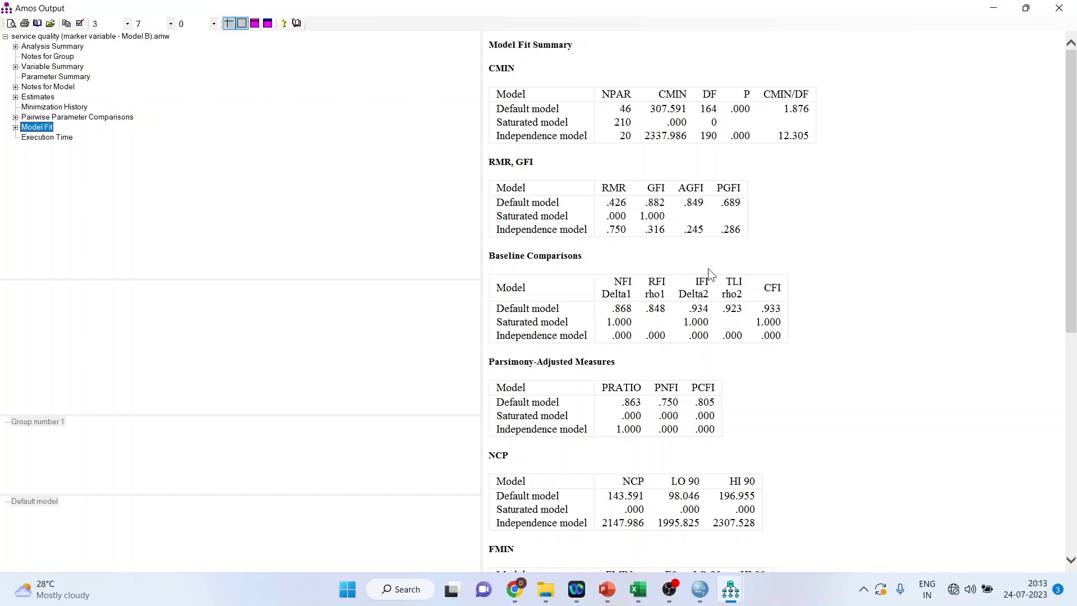
scroll(785, 331, down, 4)
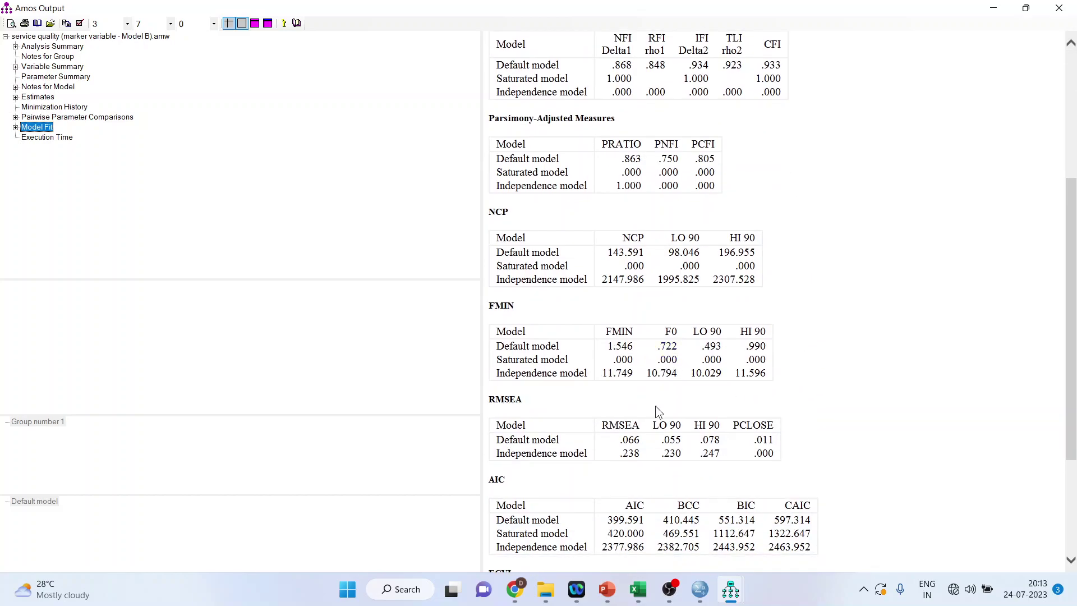
mouse_move(667, 595)
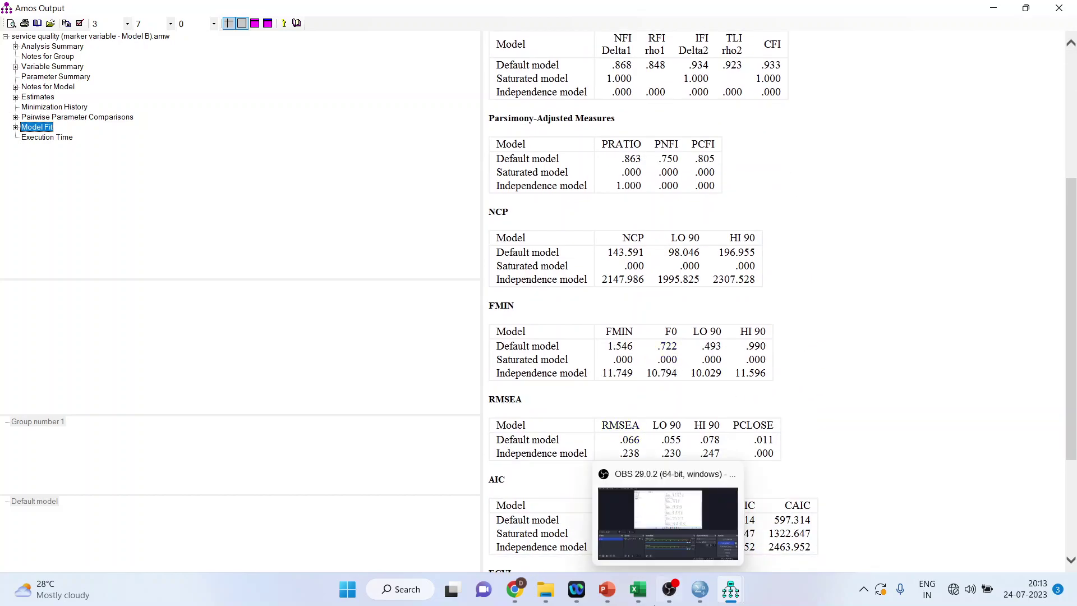
click(639, 602)
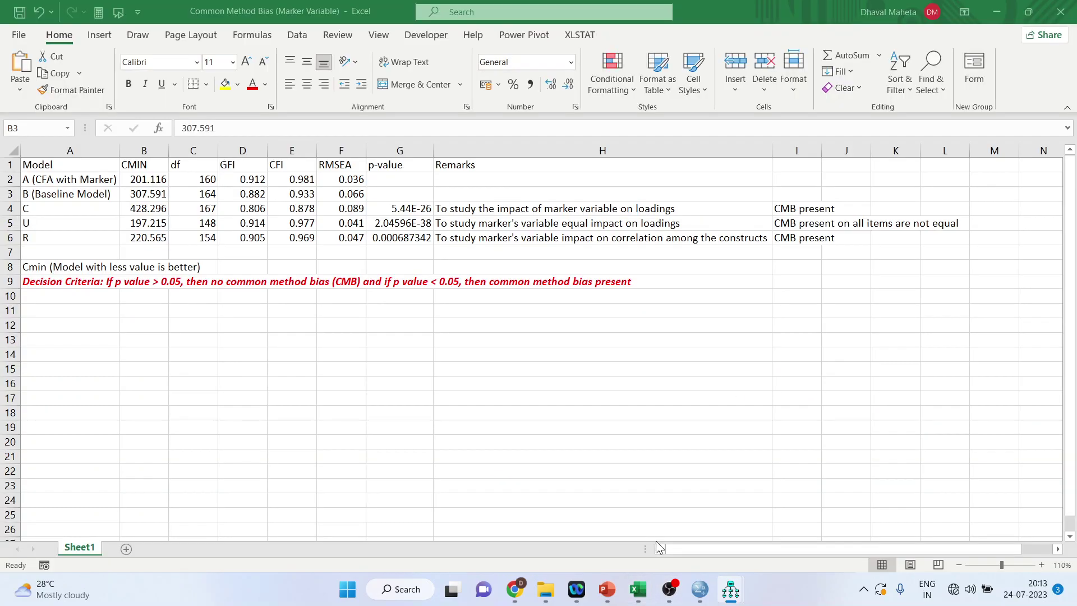
click(347, 194)
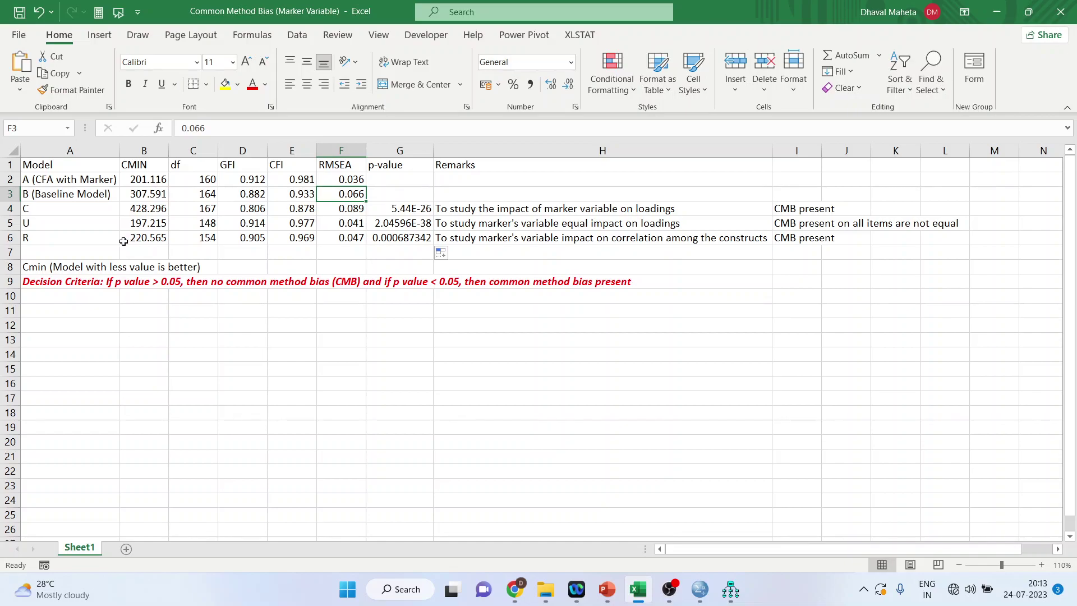
Review the Model C row in Excel, including its p-value column and remark.
click(9, 208)
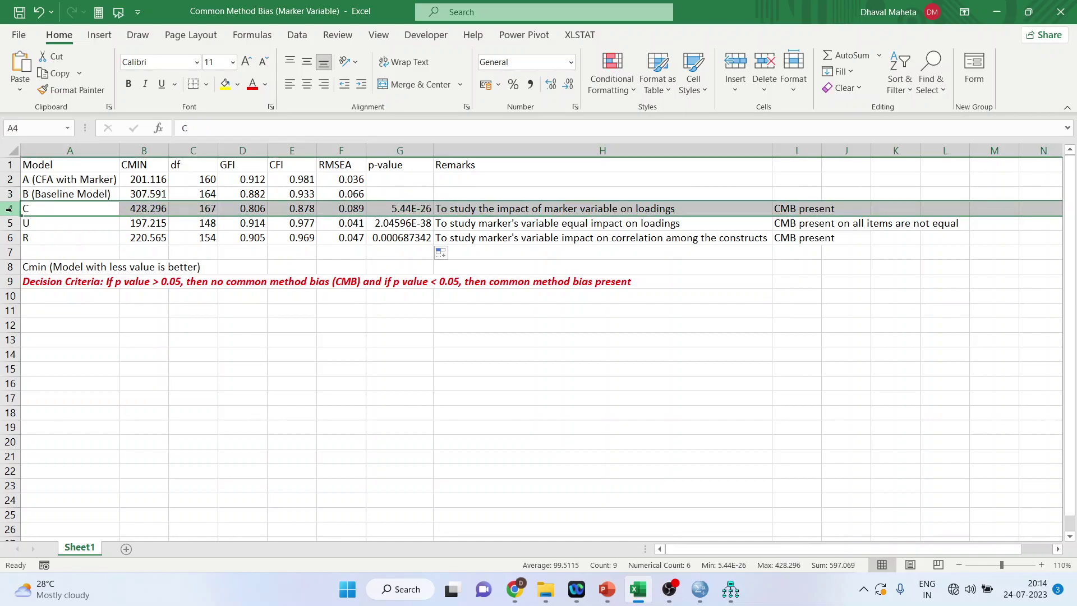
click(546, 212)
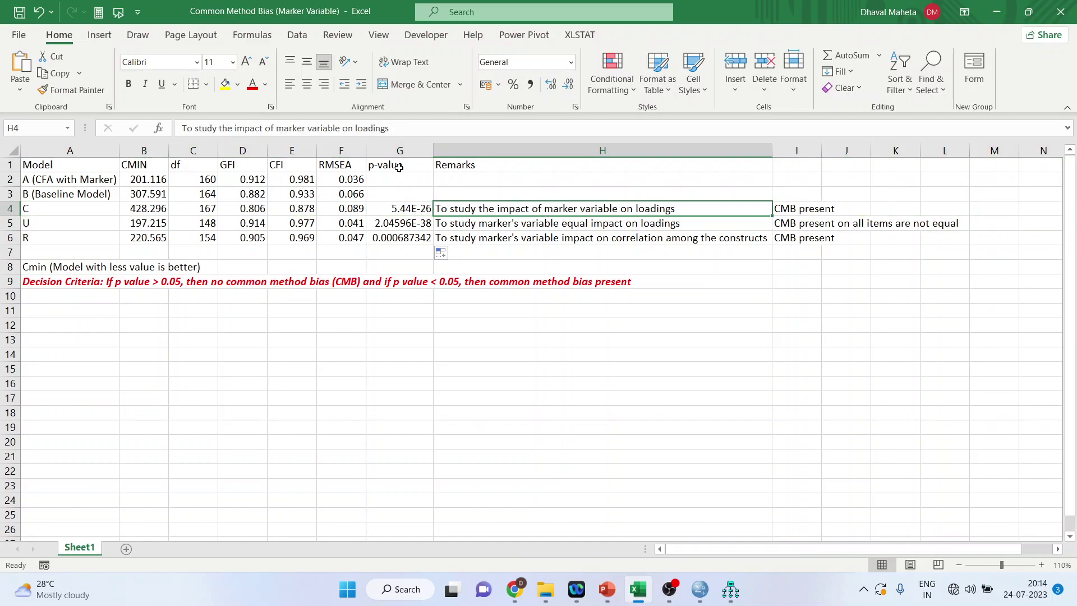
click(393, 151)
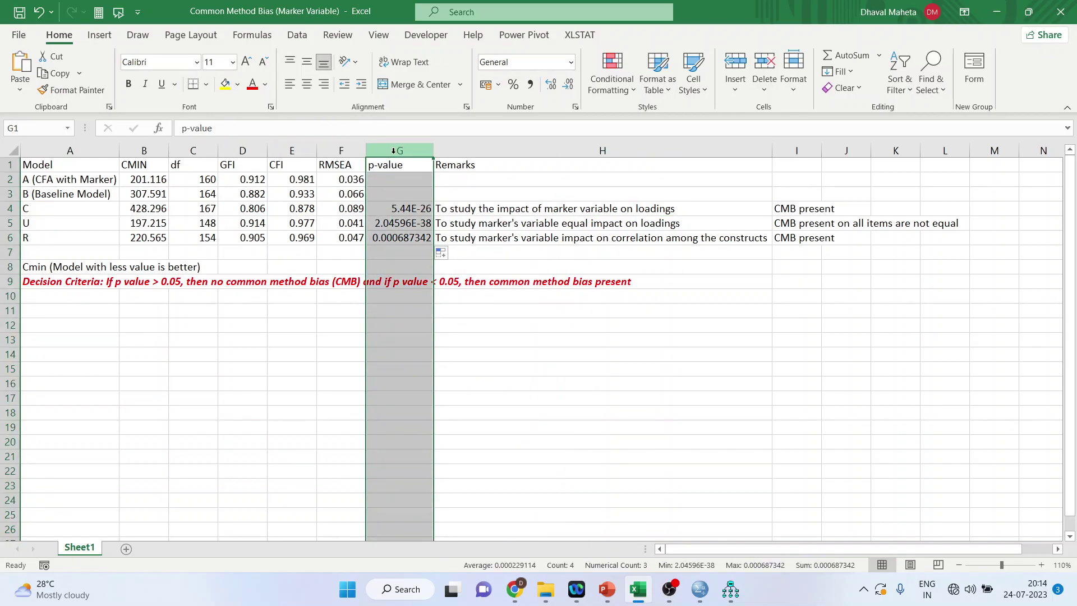
click(10, 208)
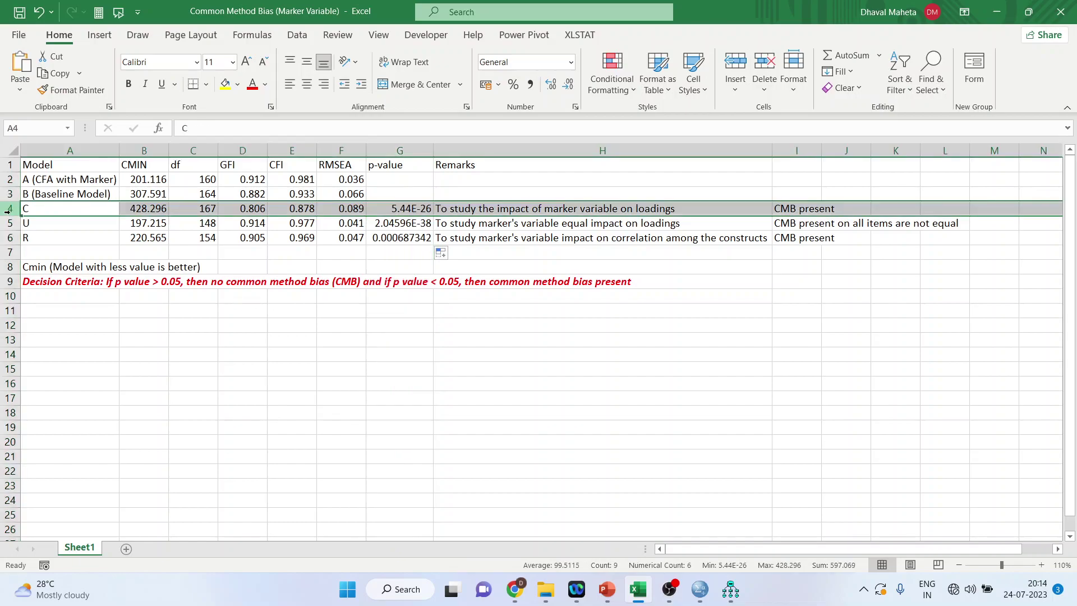
click(500, 207)
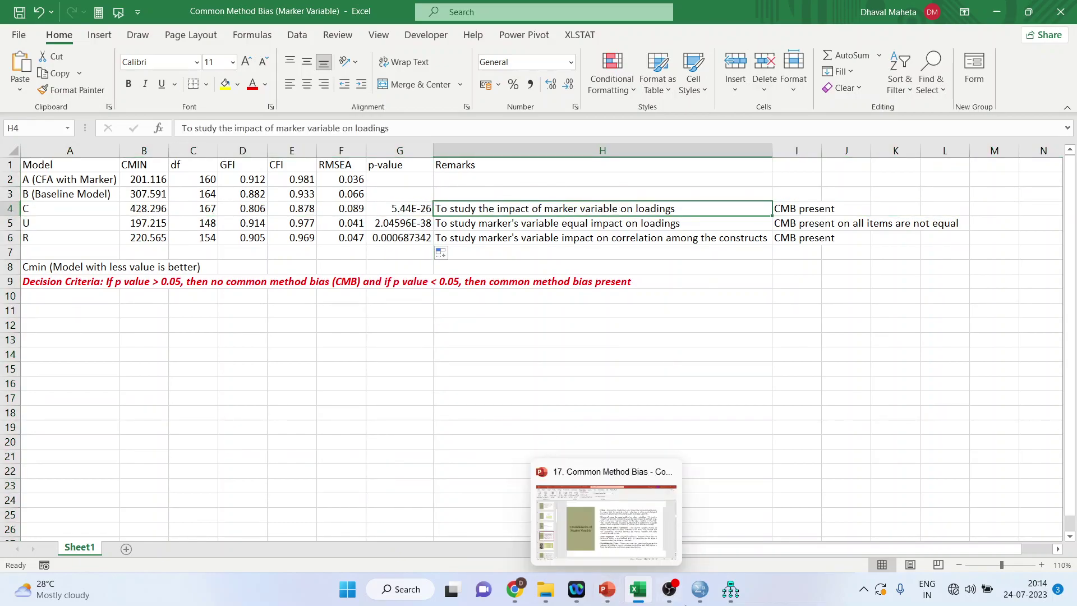
mouse_move(730, 589)
click(712, 544)
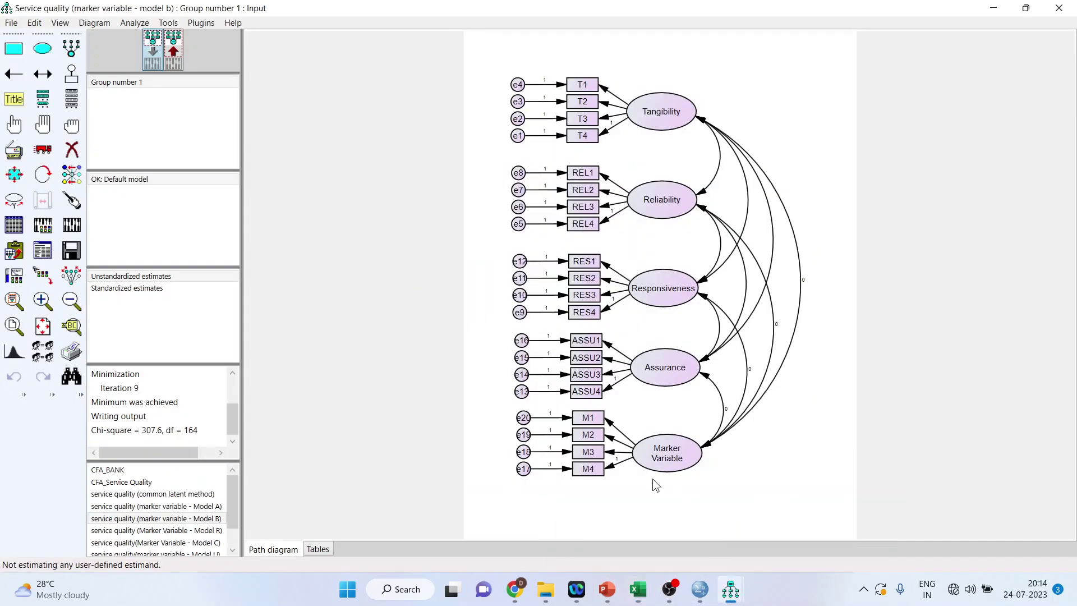
Load Model C and verify the Marker Variable variance is 1 and its M4 path weight is 'a'.
click(218, 543)
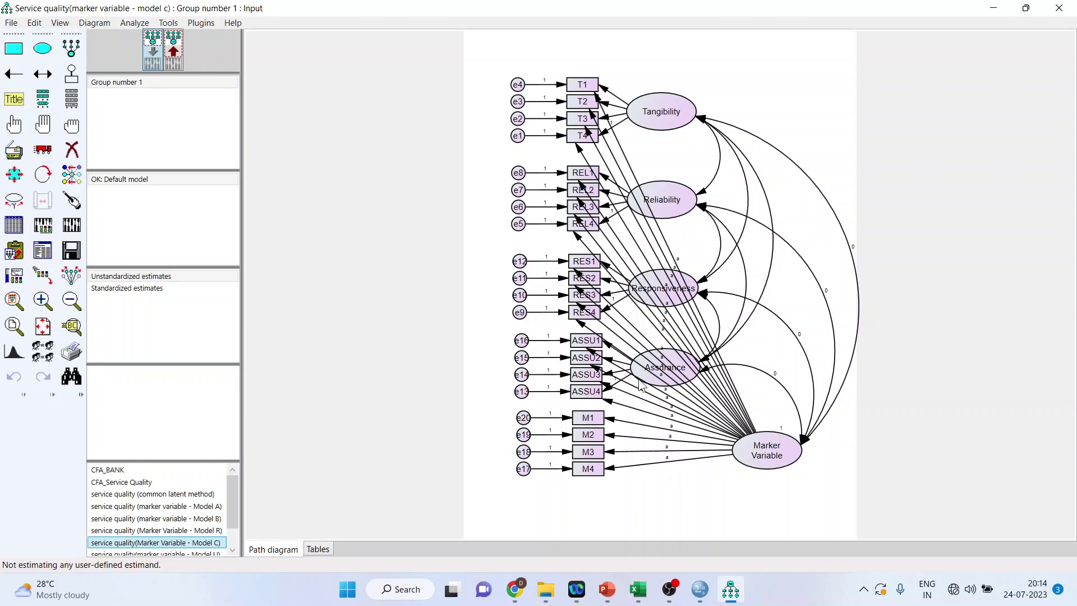
click(779, 457)
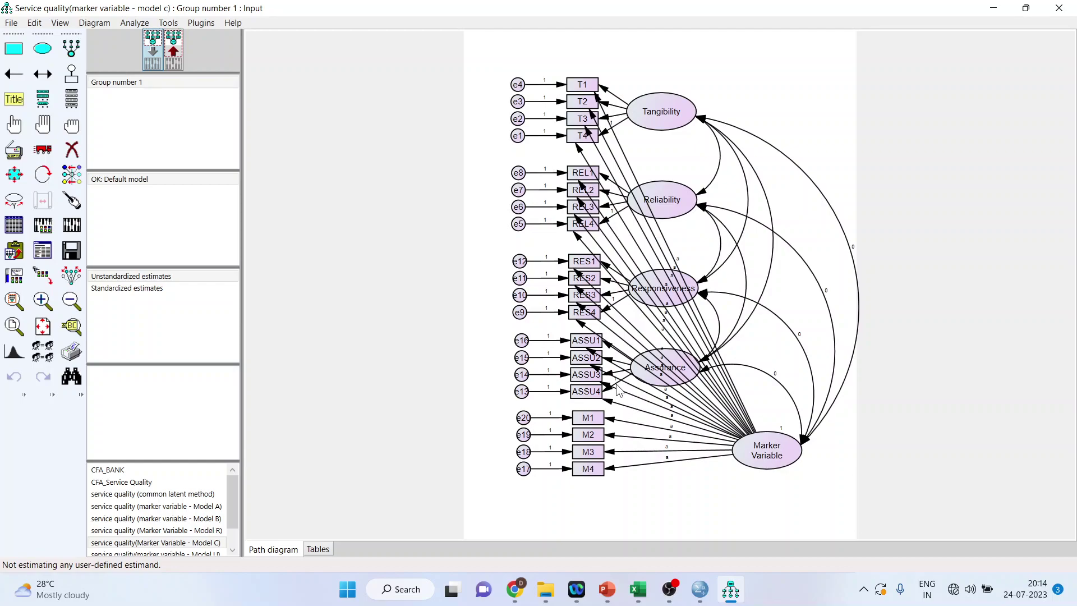
double_click(778, 454)
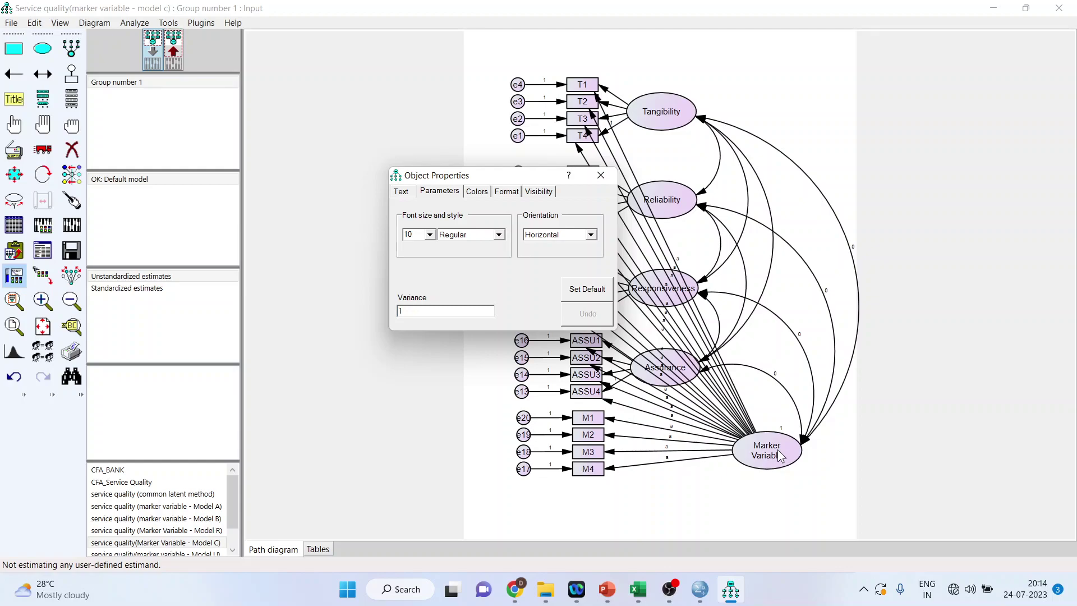
click(601, 175)
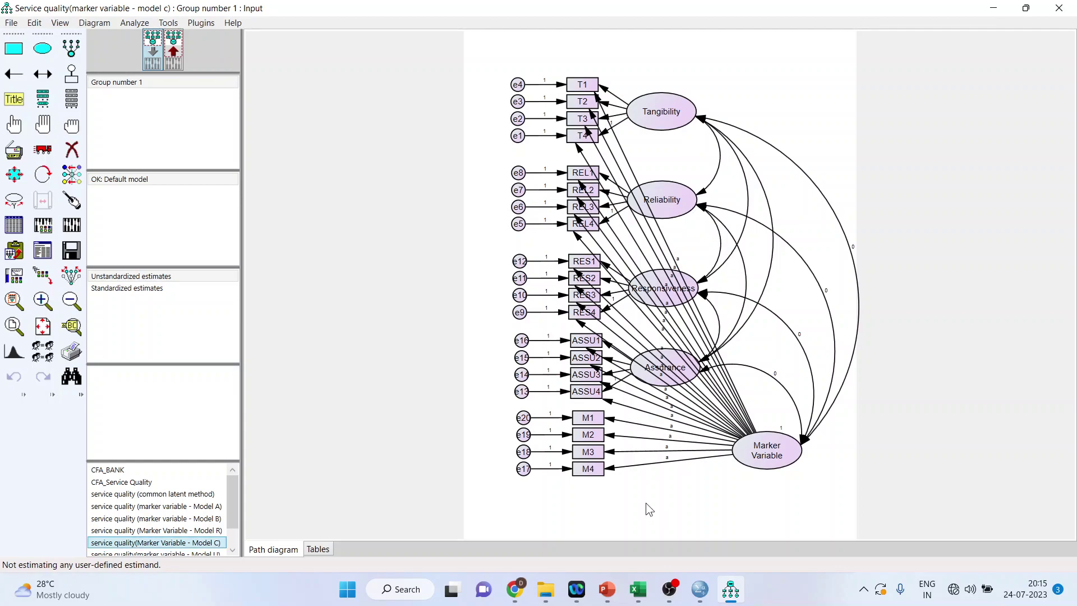
double_click(611, 471)
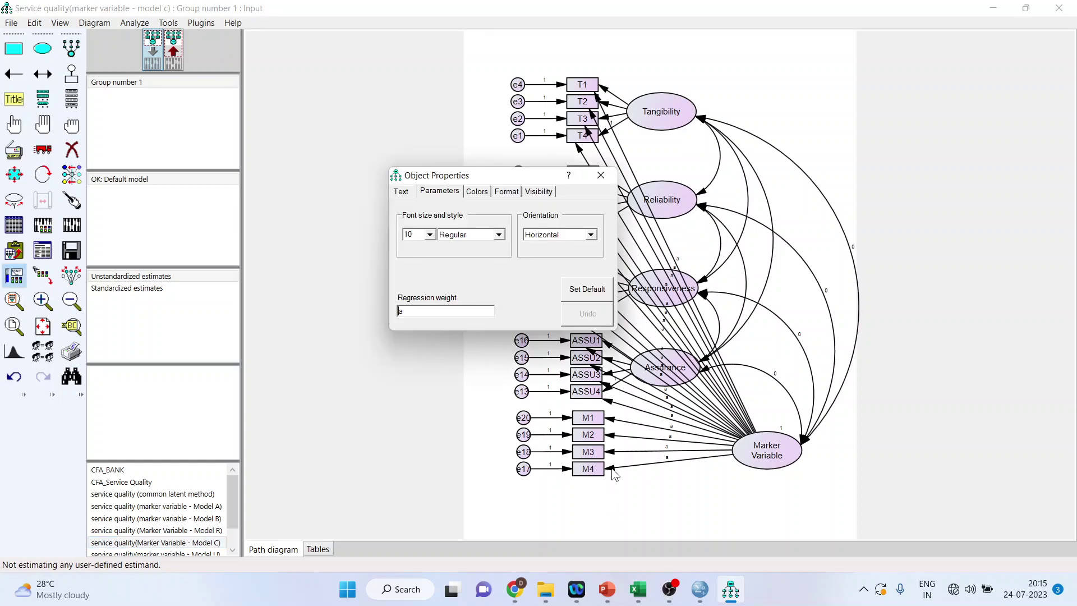
Select Marker Variable's paths to M4, M3, M2, ASSU4 and M1 one at a time.
click(599, 176)
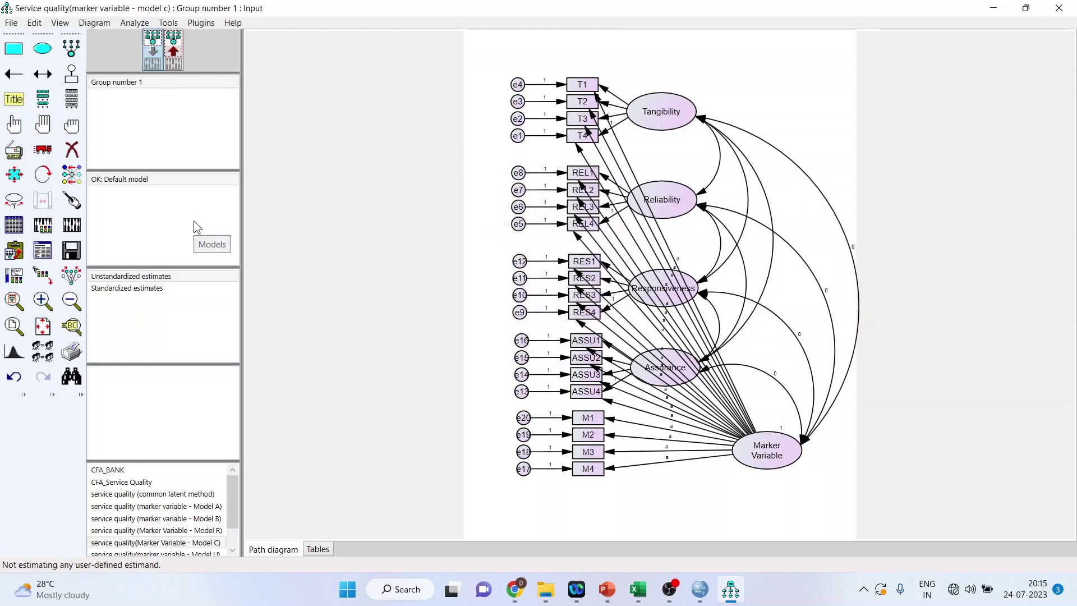
click(15, 129)
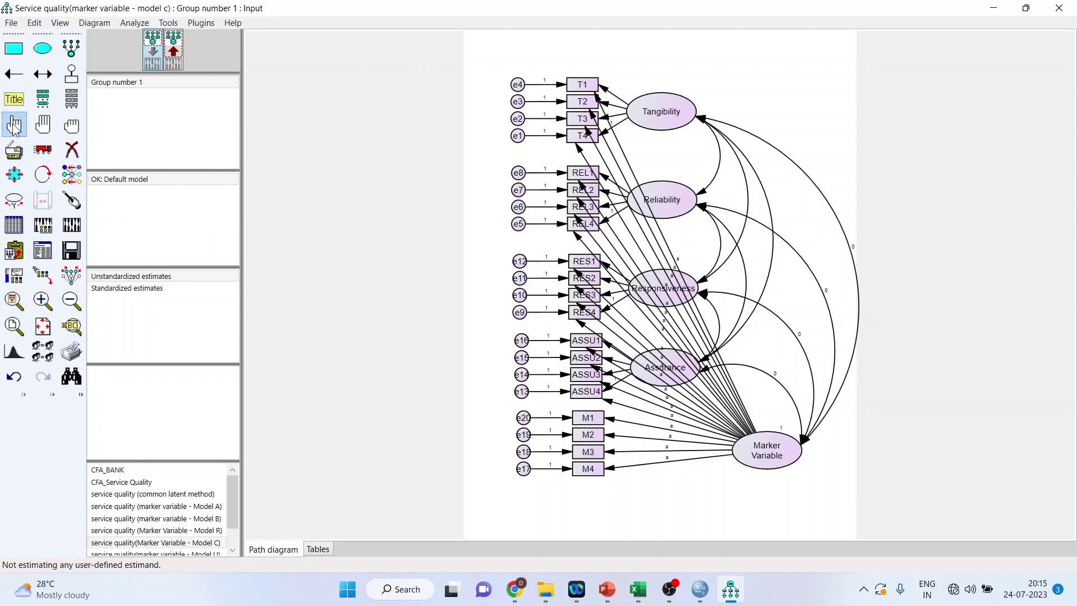
click(615, 472)
click(613, 451)
click(612, 436)
click(612, 408)
click(616, 421)
click(666, 467)
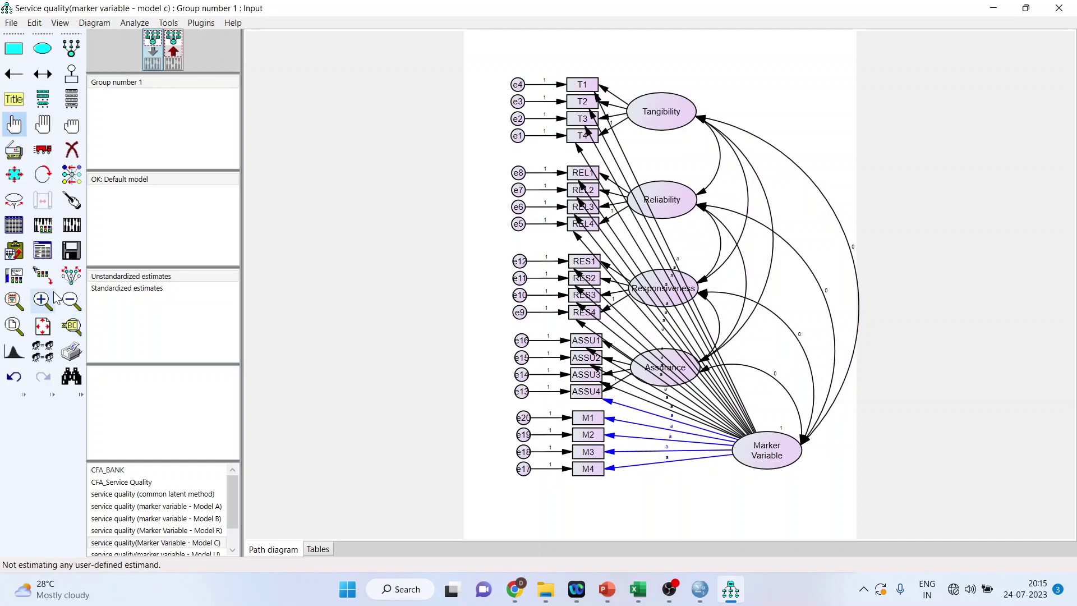
Copy the M4 path's parameter constraint 'a' onto the selected marker paths using Drag Properties.
click(43, 277)
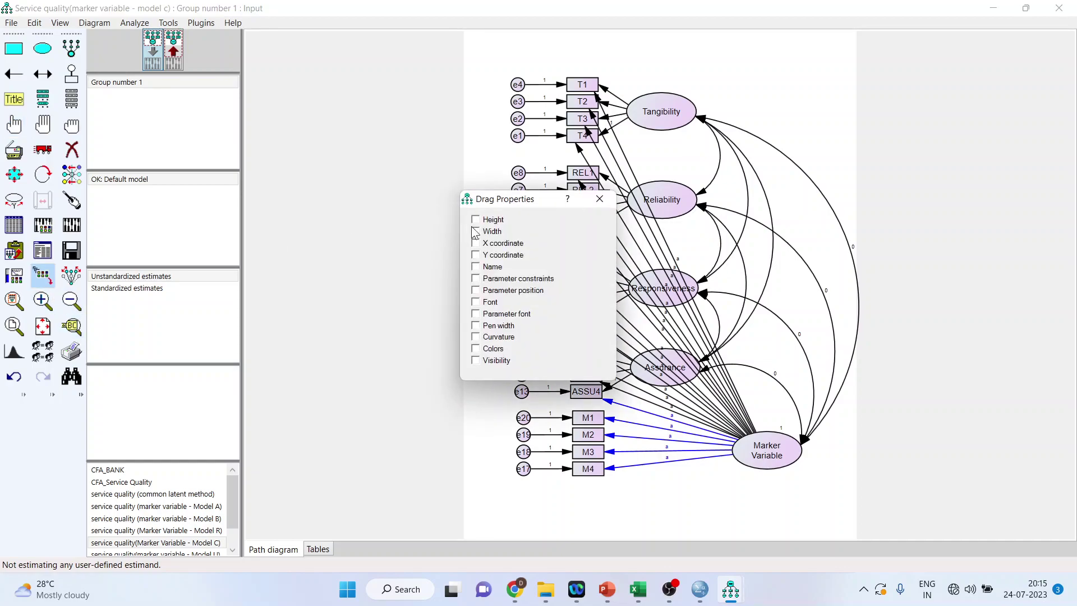
drag(512, 194, 339, 106)
click(286, 182)
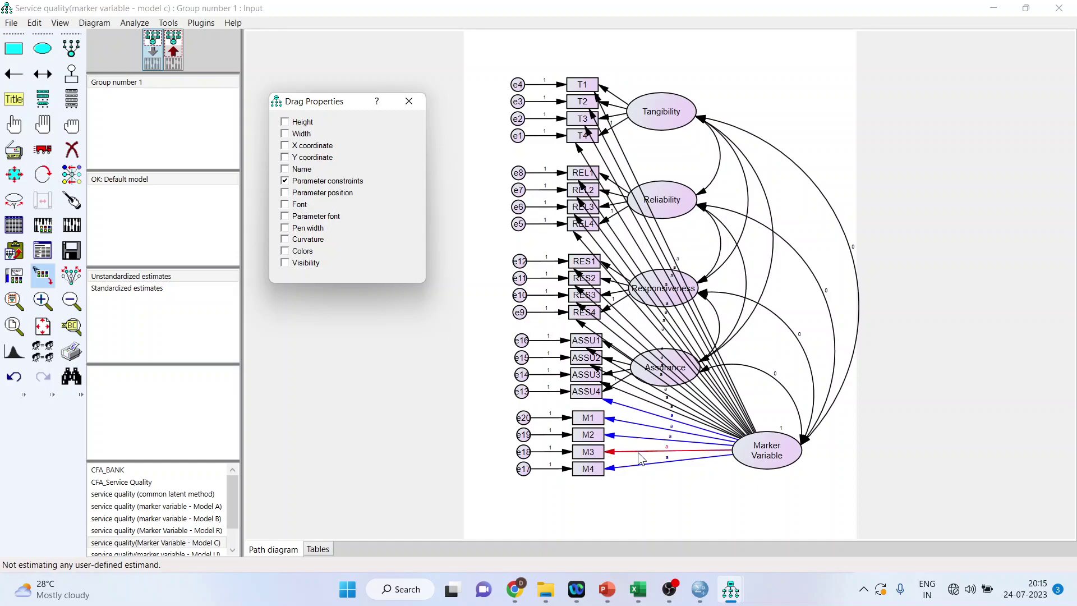
click(668, 458)
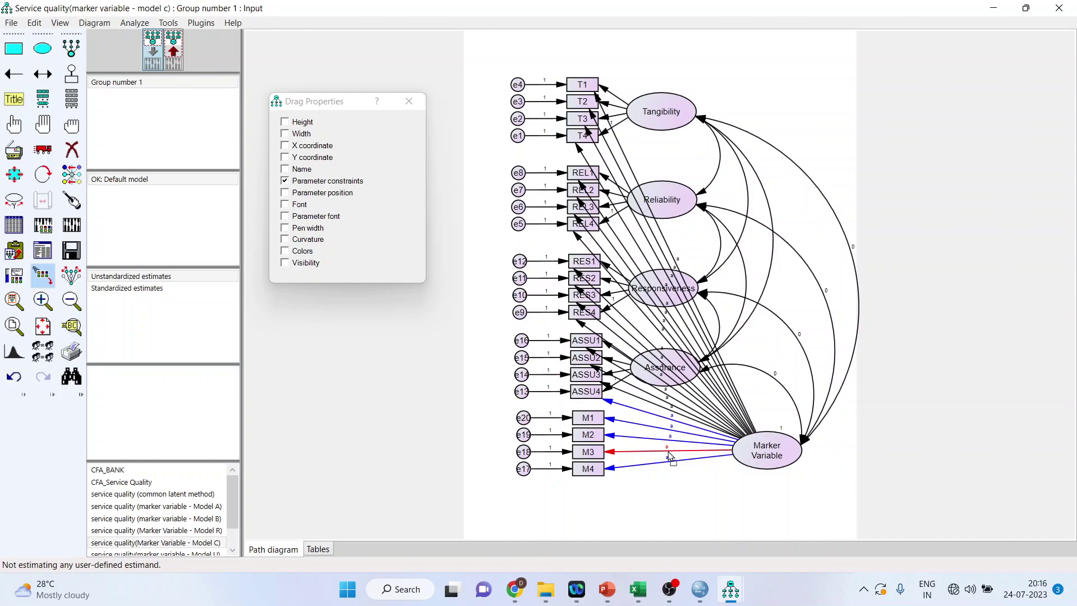
click(669, 453)
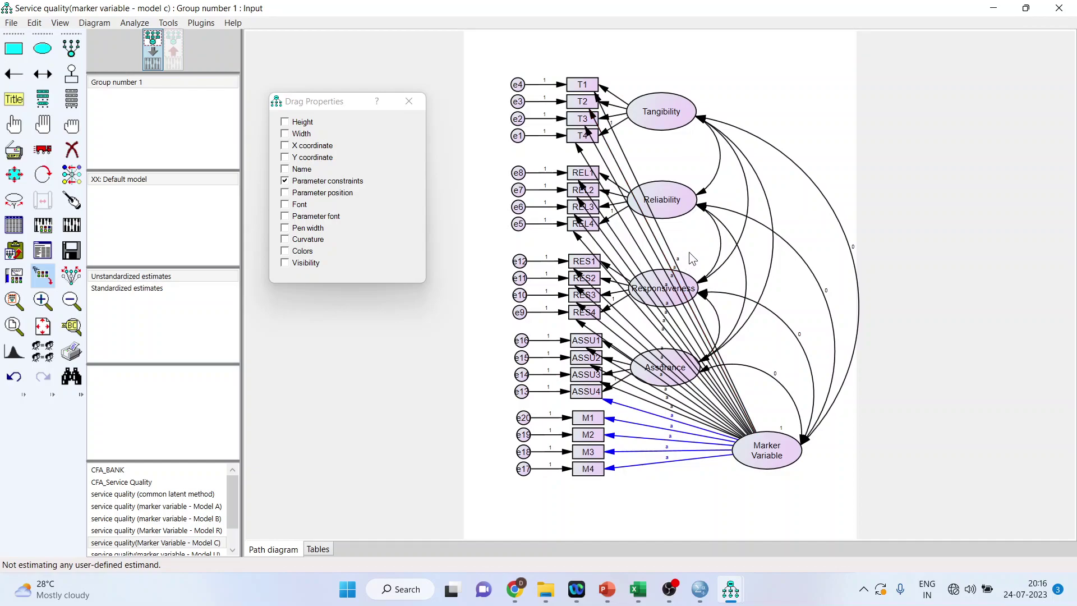
click(409, 102)
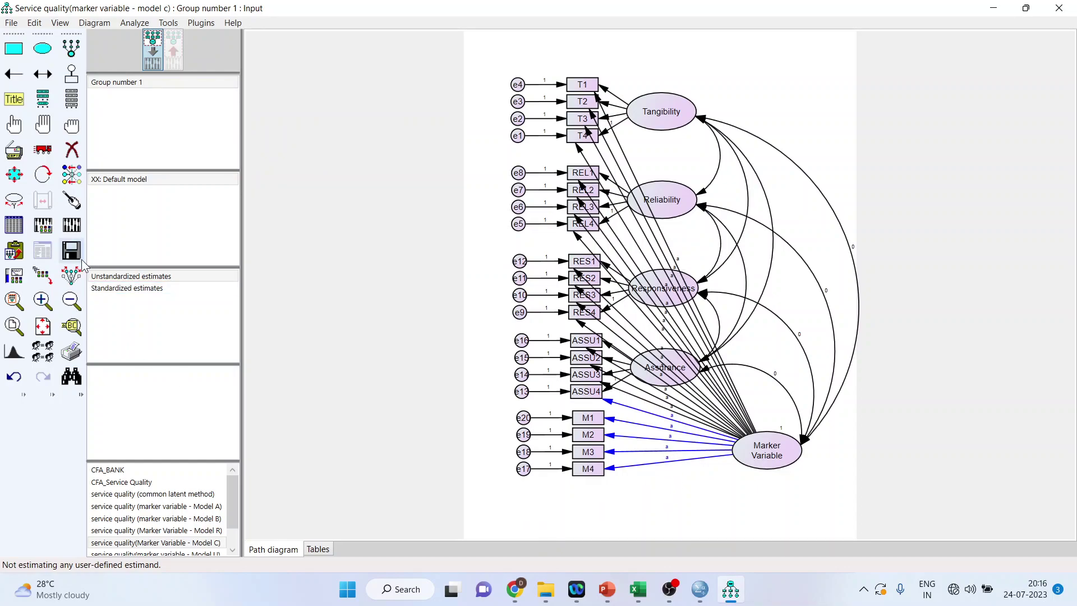
Review Model C's fit (chi-square 428.296, df 167, CFI .878, RMSEA .089), then return to Excel.
click(71, 225)
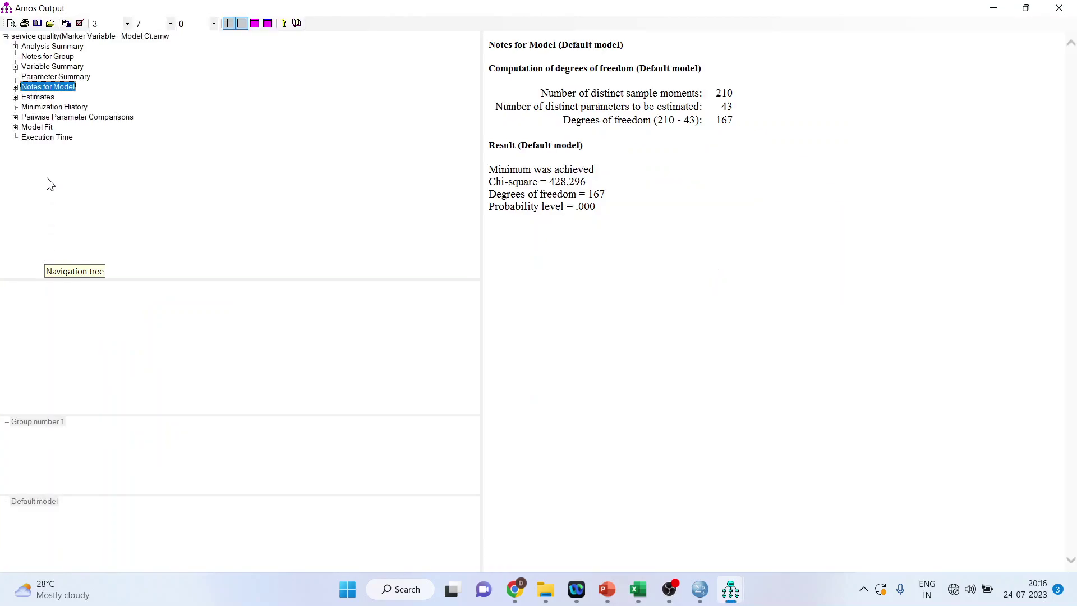
click(37, 127)
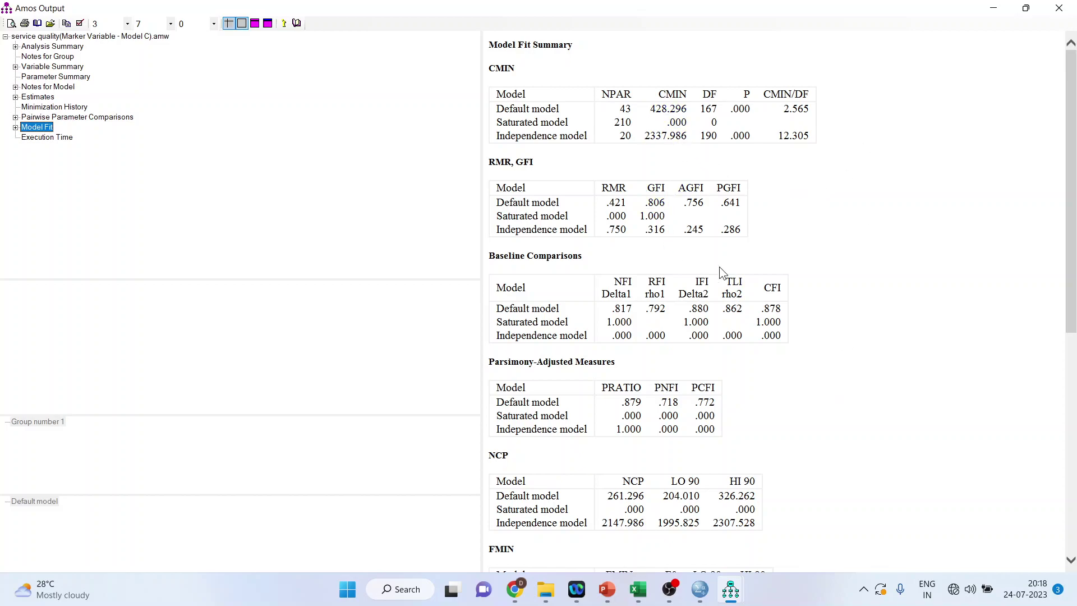
scroll(768, 314, down, 4)
mouse_move(629, 603)
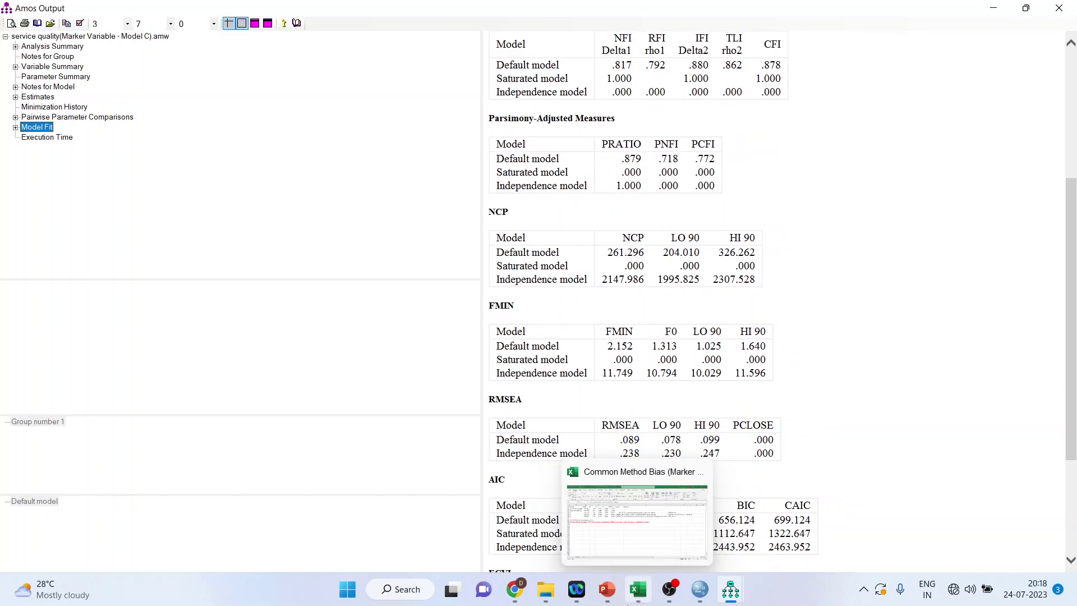
click(639, 589)
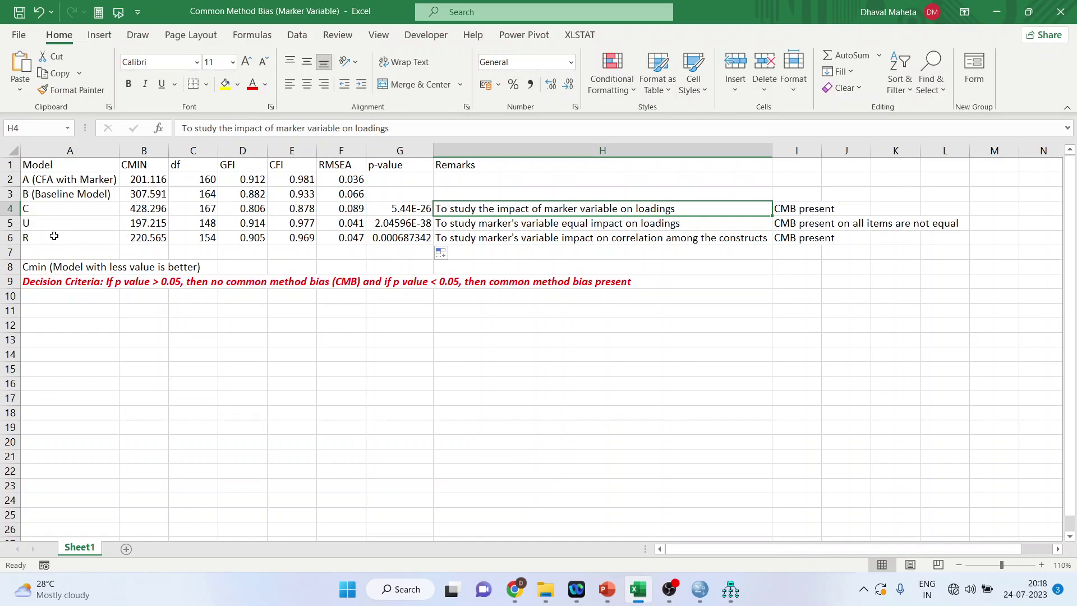
Compare the C and U rows of the fit table, then load the Model U diagram in Amos.
click(10, 208)
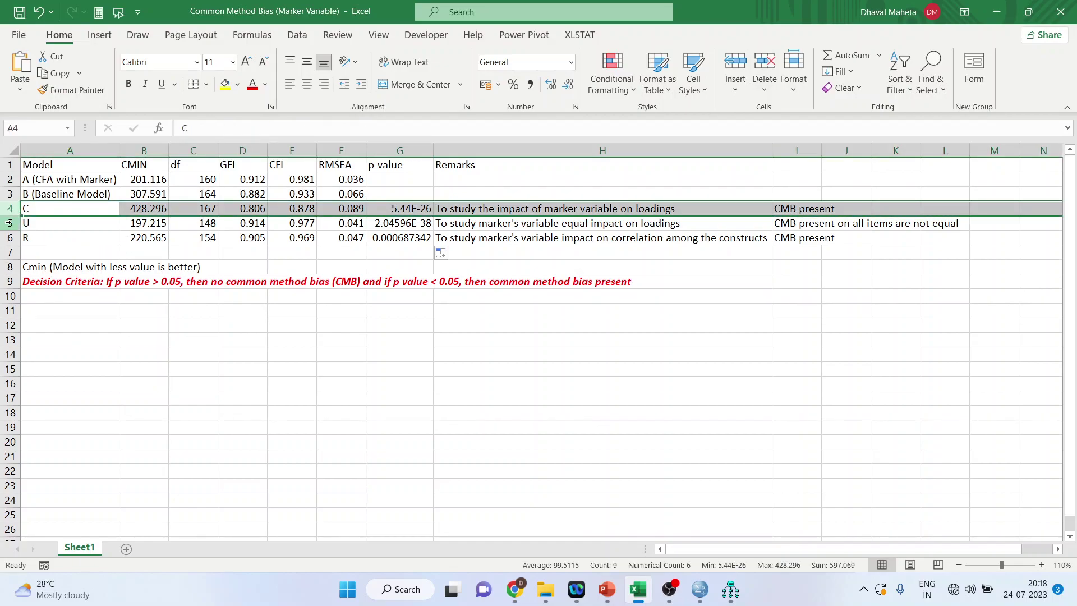
click(9, 222)
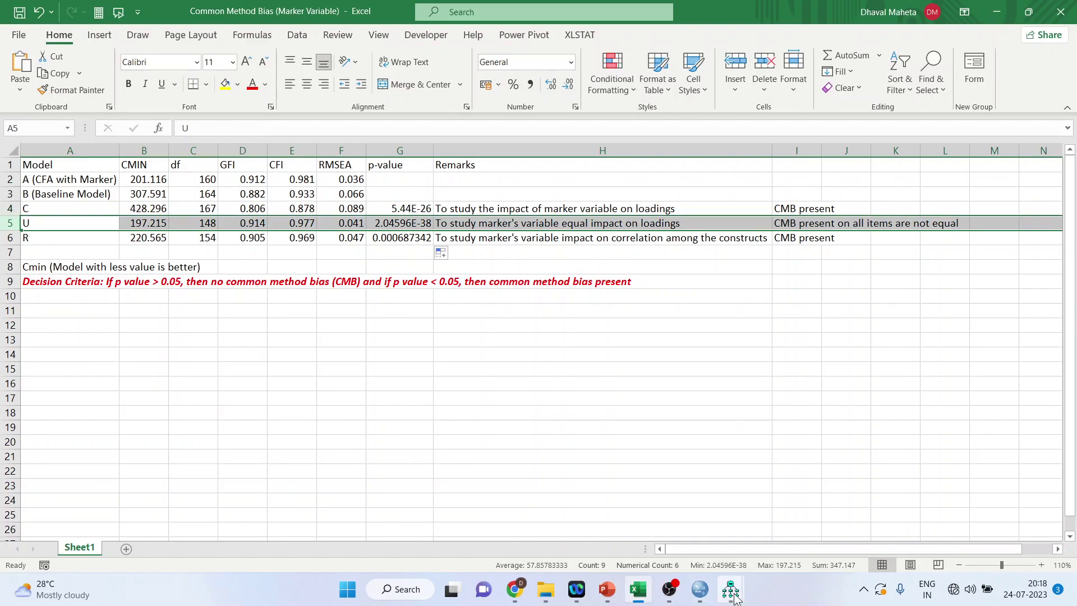
mouse_move(733, 596)
click(703, 552)
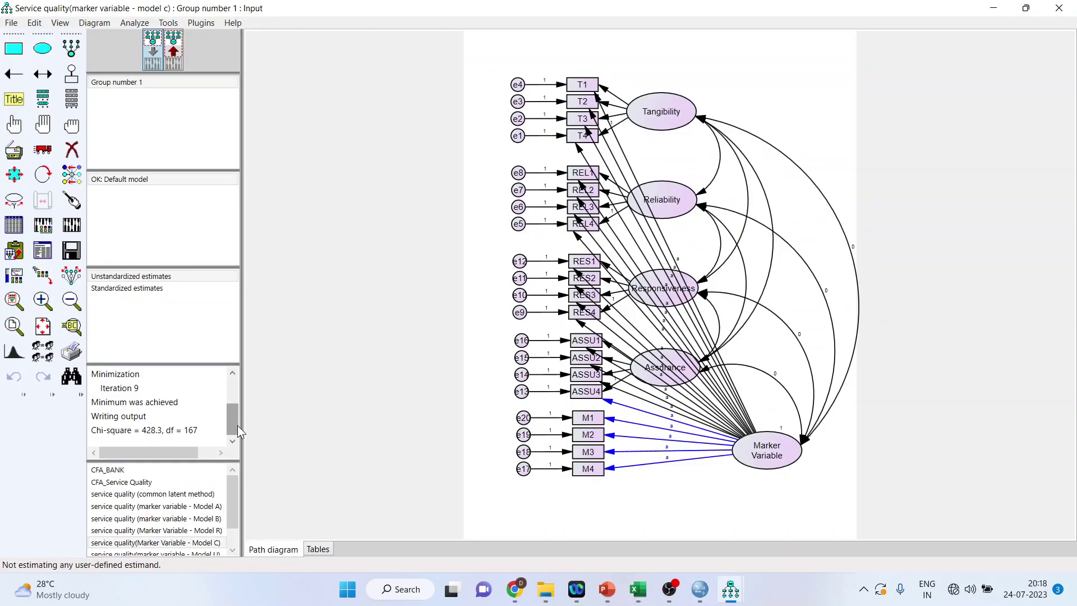
scroll(230, 527, down, 1)
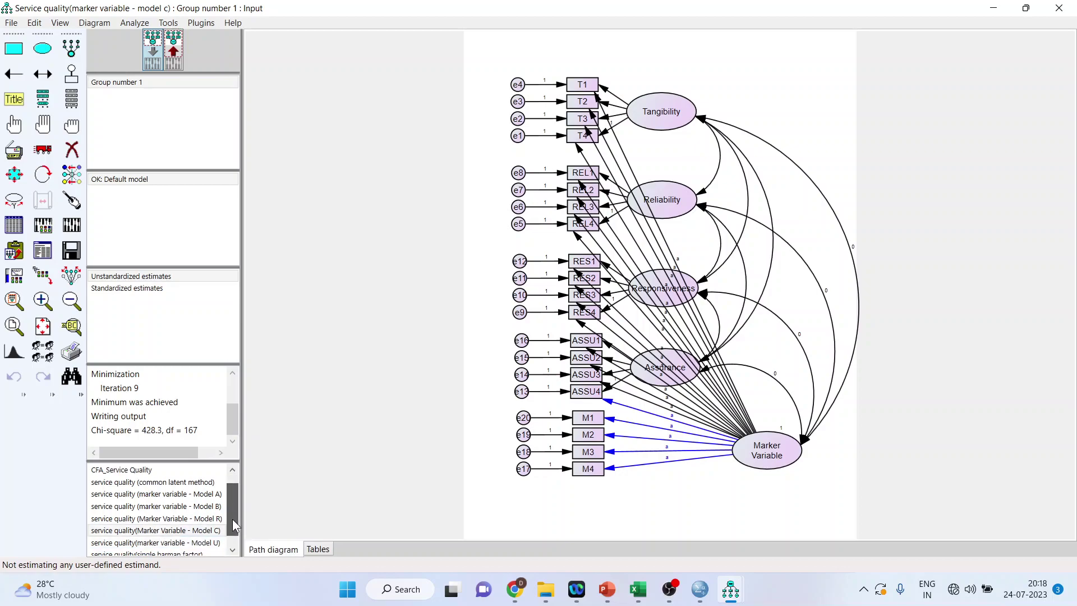
click(222, 541)
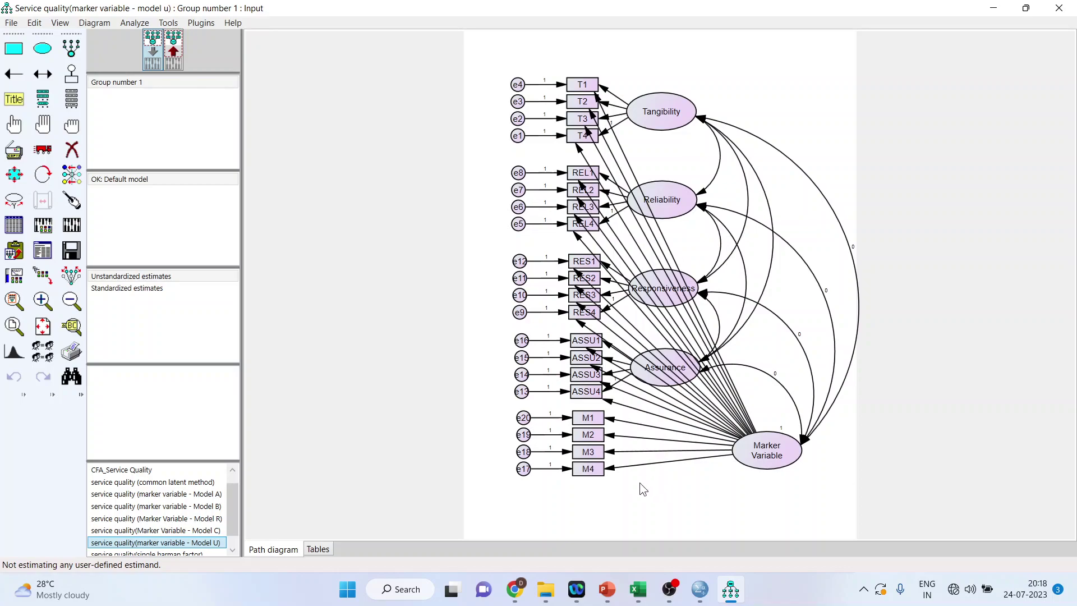
Confirm the loading into M4 is free, then estimate Model U (chi-square 197.215, df 148).
double_click(612, 472)
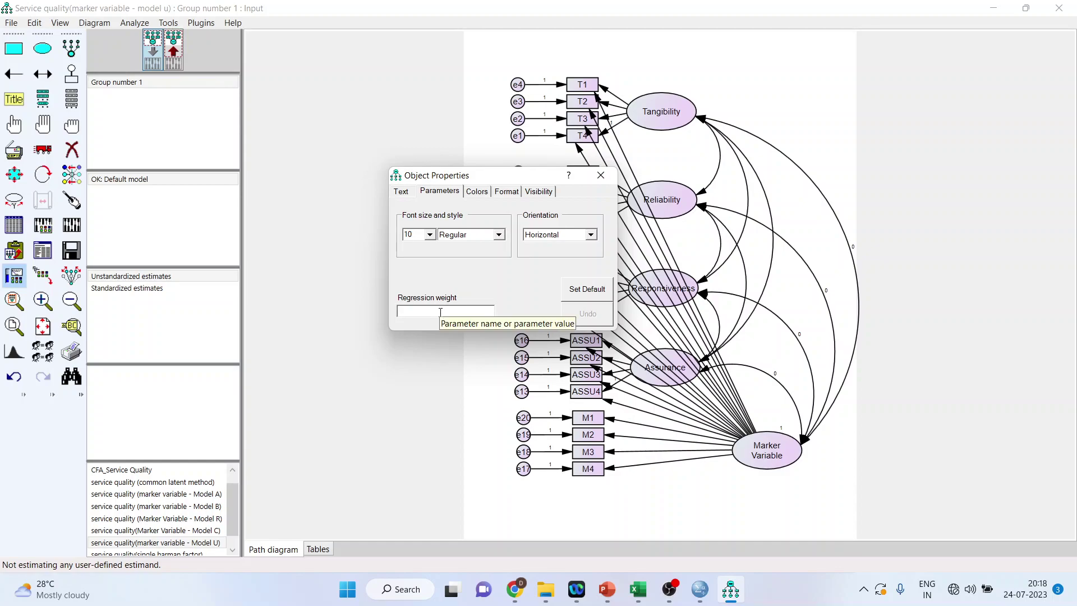
click(599, 174)
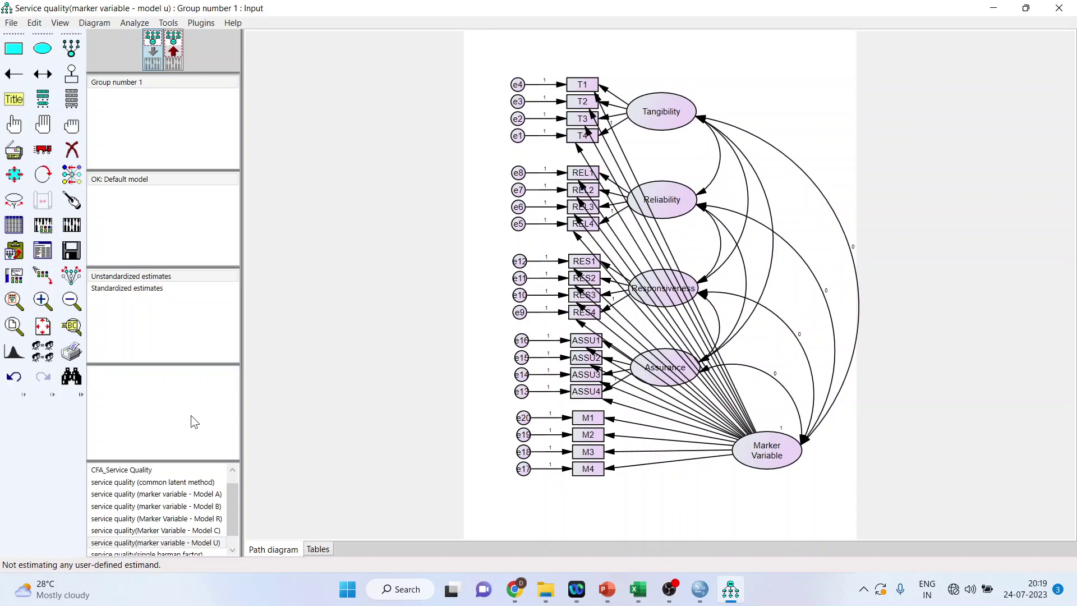
click(78, 226)
Check Model U's fit (CMIN 197.215, df 148, CFI .977, RMSEA .041) against Excel's U row.
click(43, 250)
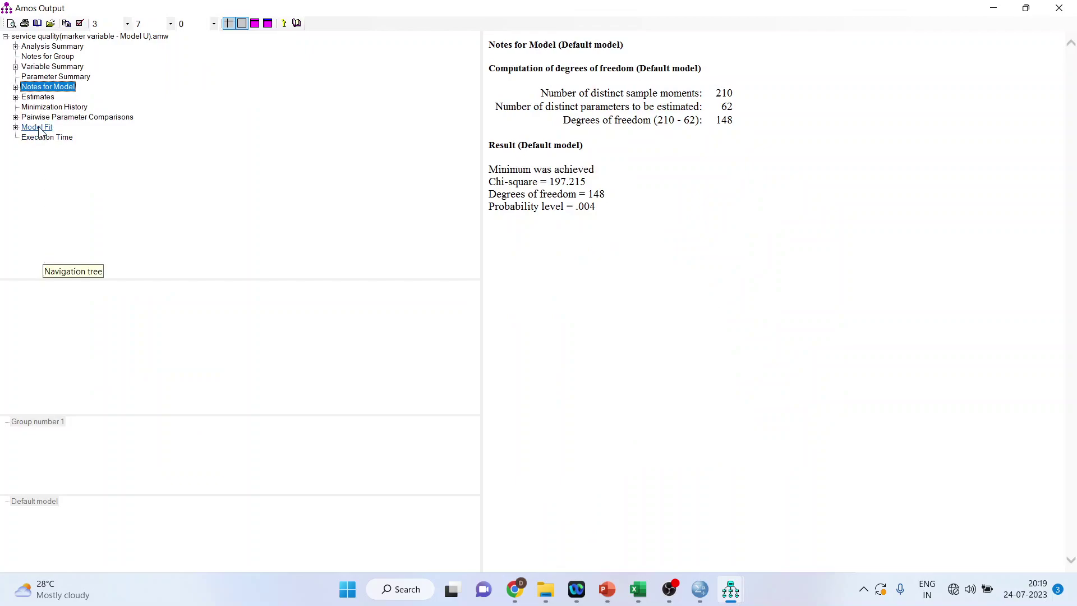
click(37, 128)
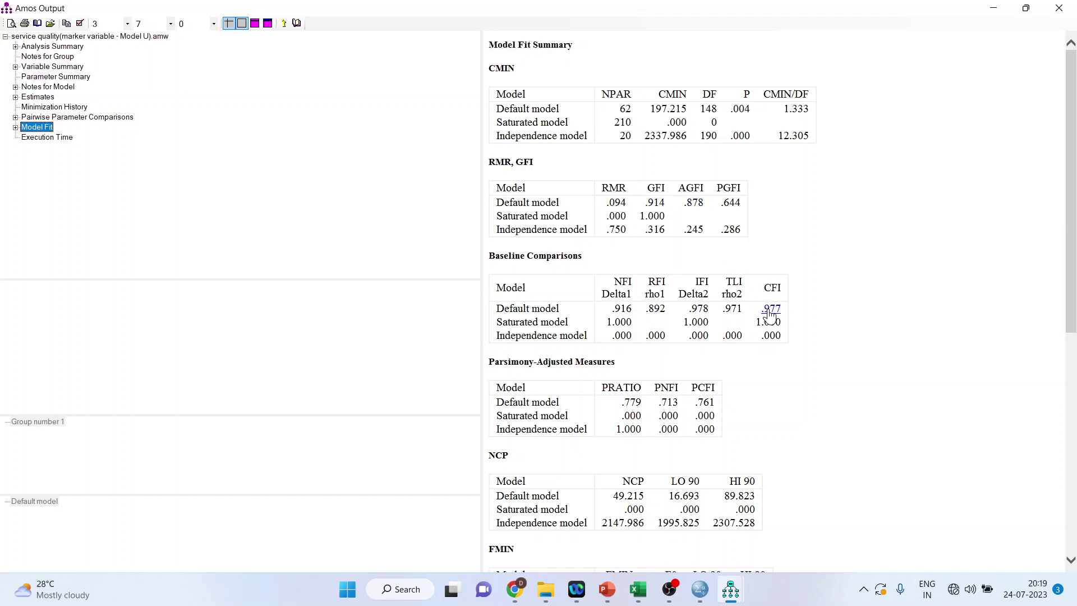
scroll(767, 375, down, 4)
mouse_move(650, 604)
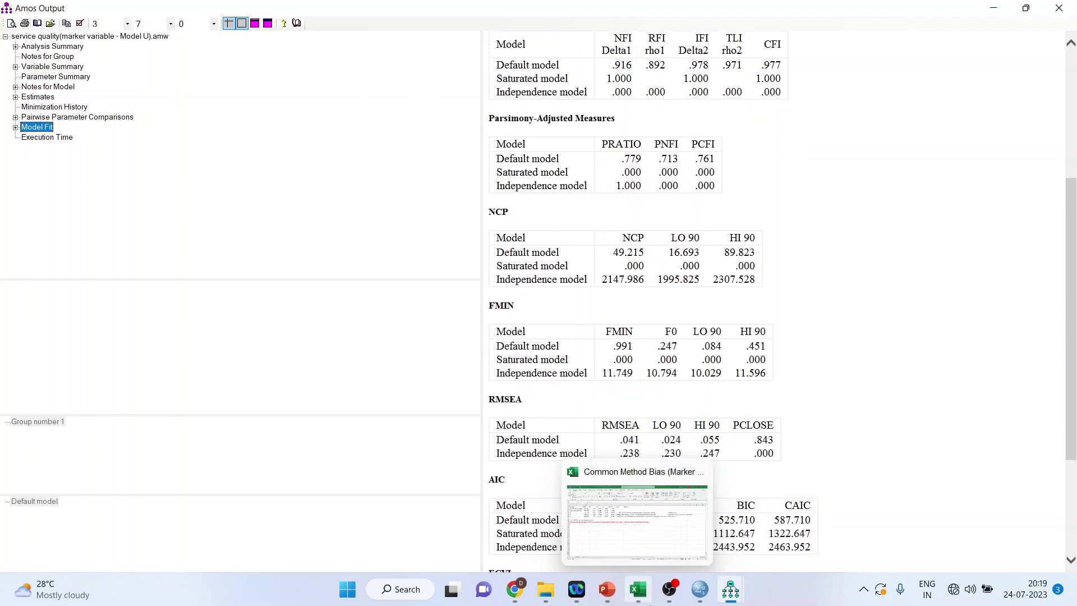
click(654, 534)
click(552, 470)
click(12, 221)
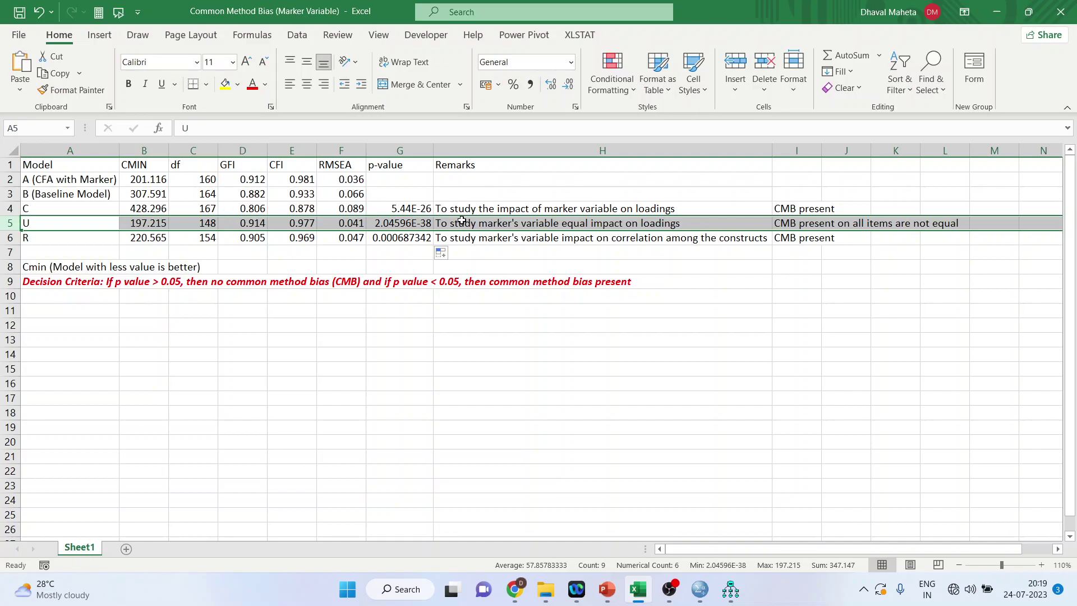
click(486, 225)
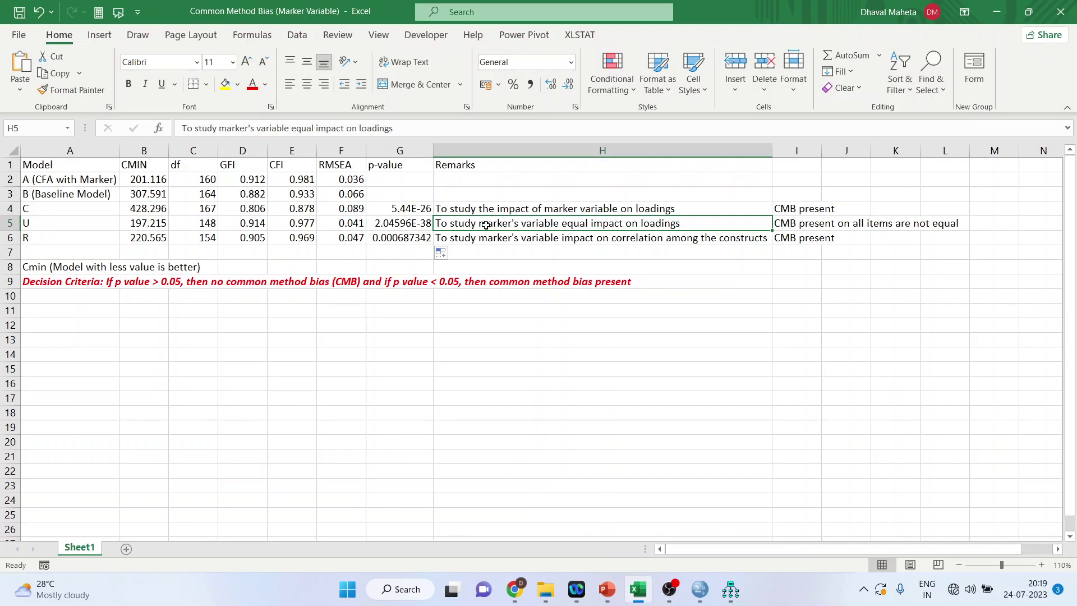
click(13, 239)
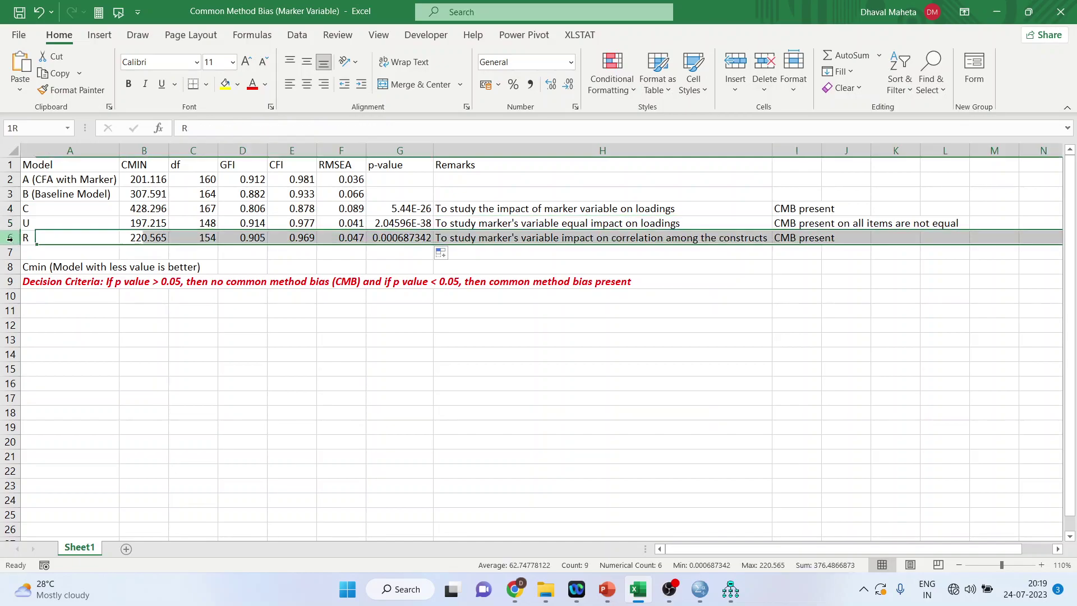
In Amos, view Model R with Marker Variable covariances fixed at 0, then switch to Model A.
mouse_move(724, 581)
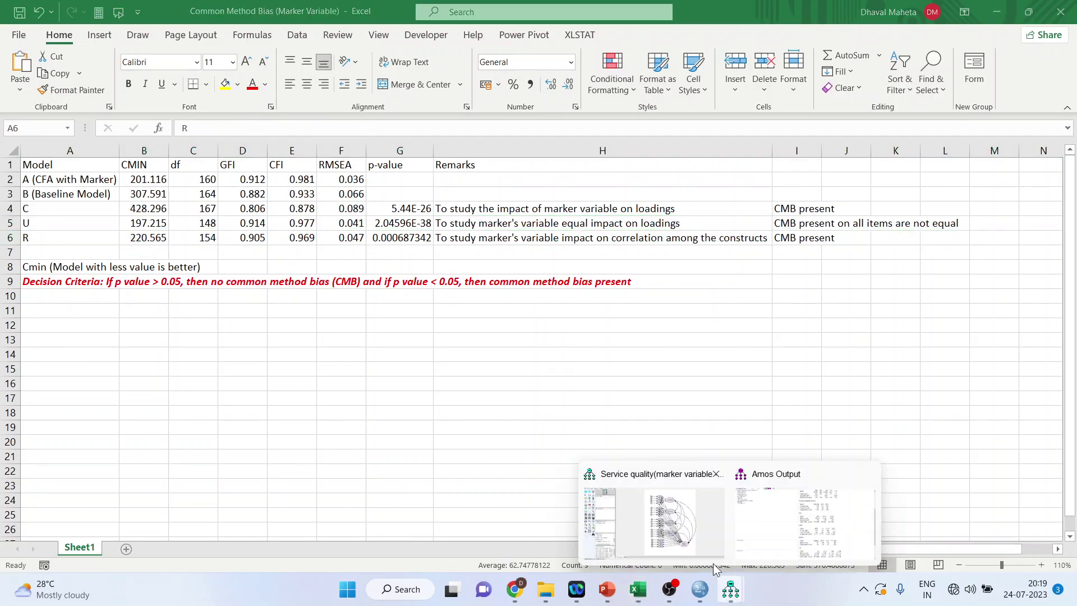
click(696, 533)
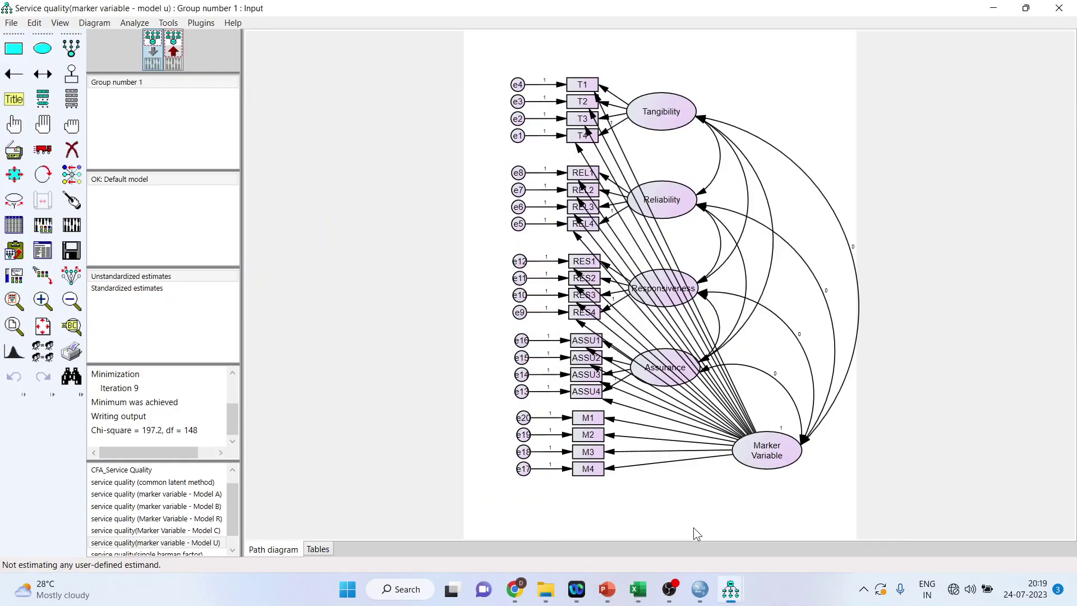
click(210, 519)
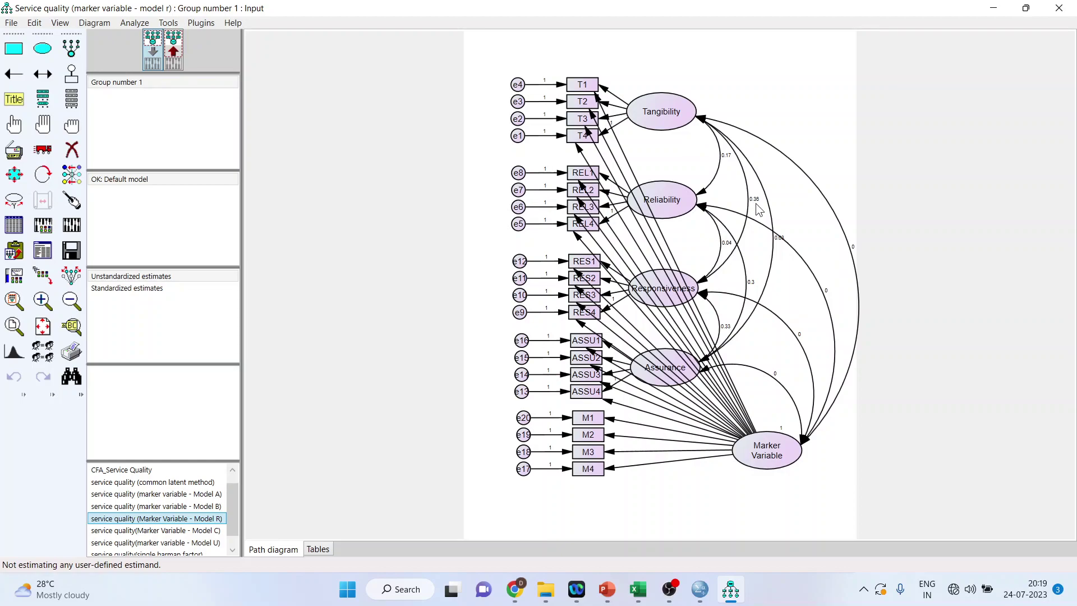
click(216, 495)
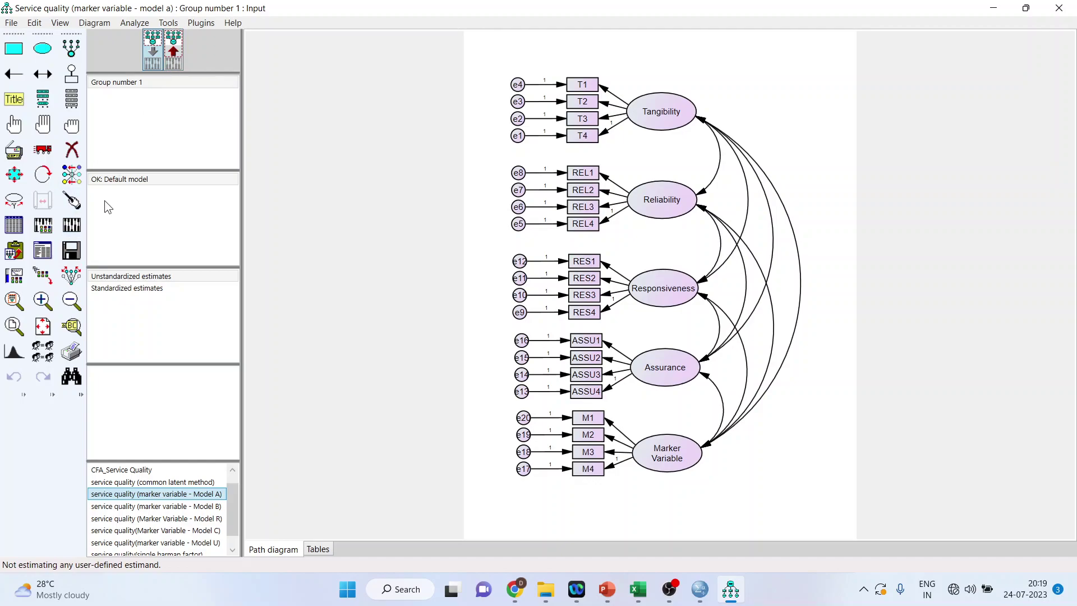
Show Model A's unstandardized estimates, including covariances .17, .53, .89 and 1.04, then reopen Model R.
click(174, 56)
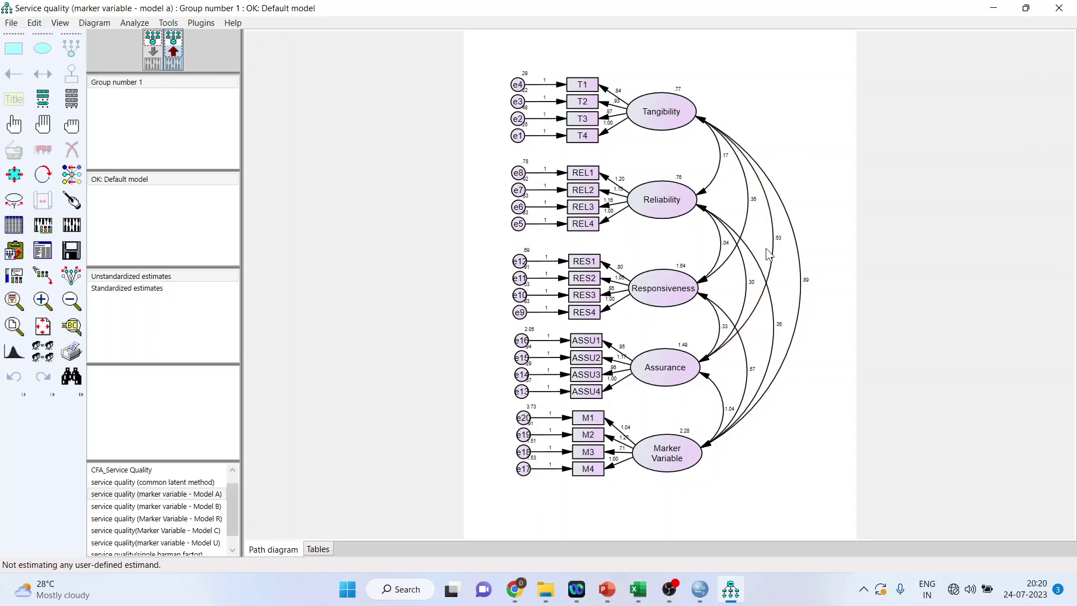
click(208, 518)
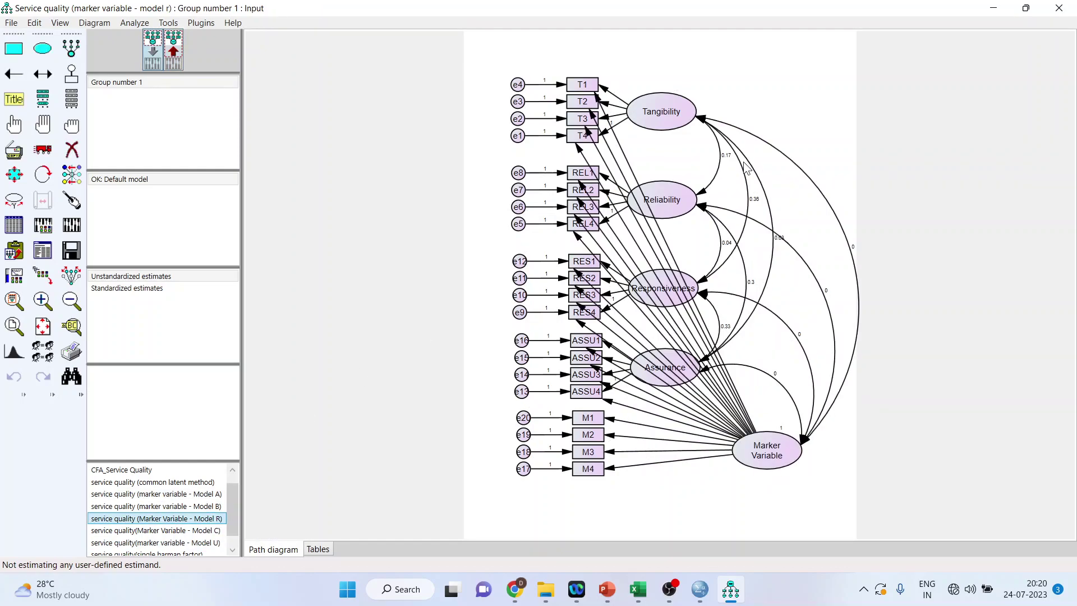
Verify Model R's covariances fixed at 0.17, 0.04 and 0.36, then calculate its estimates.
double_click(702, 194)
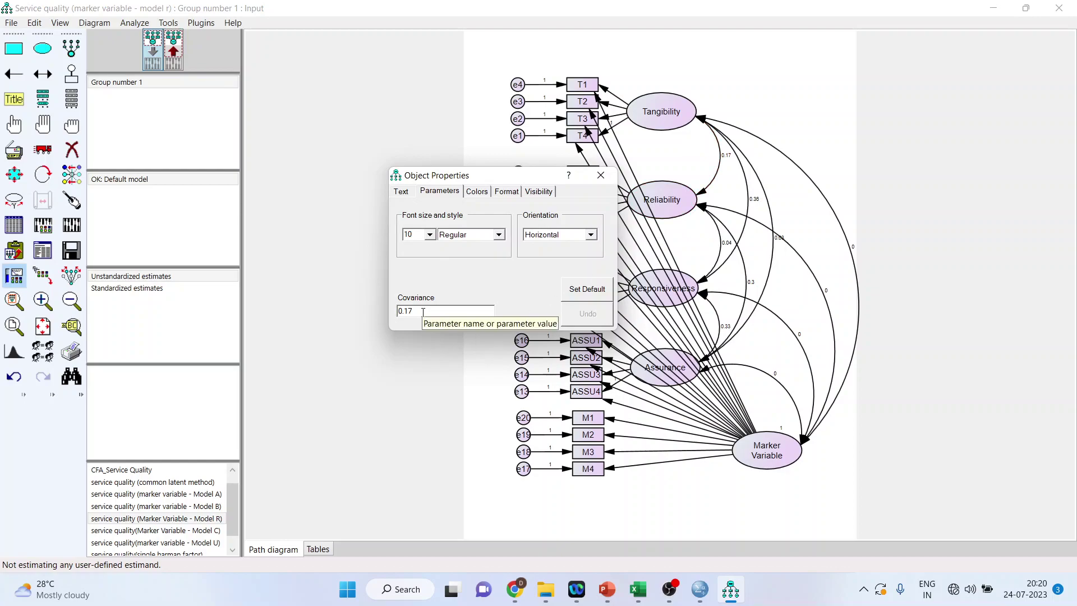
click(598, 174)
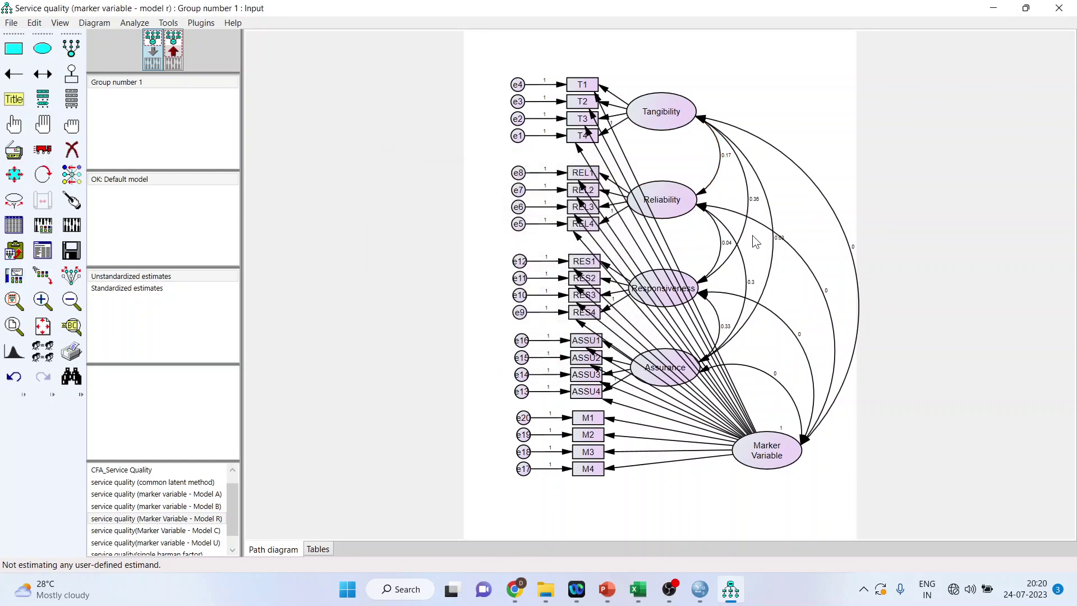
double_click(708, 282)
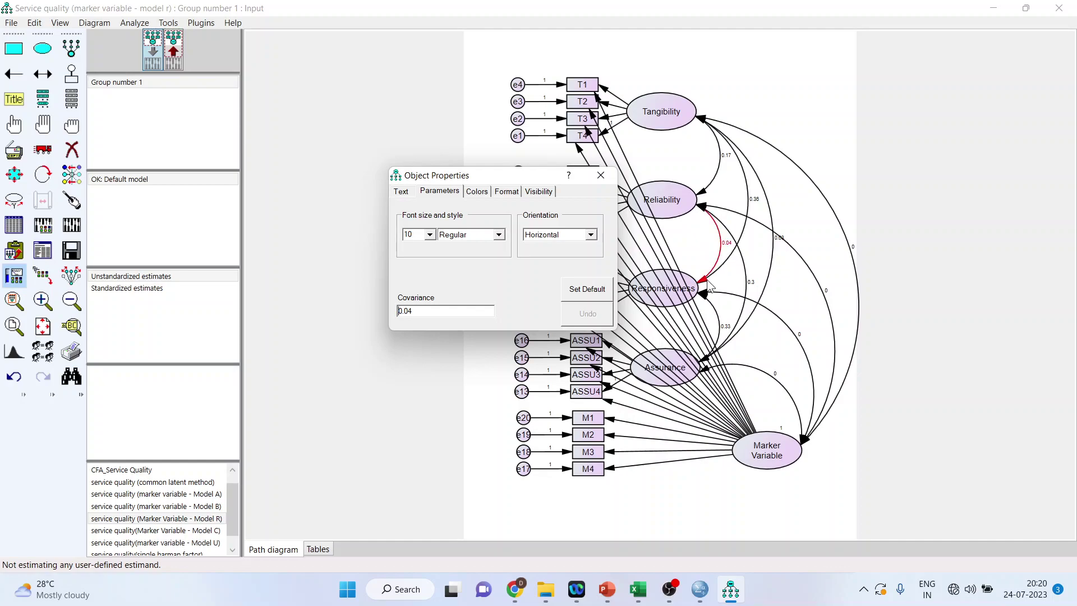
click(599, 178)
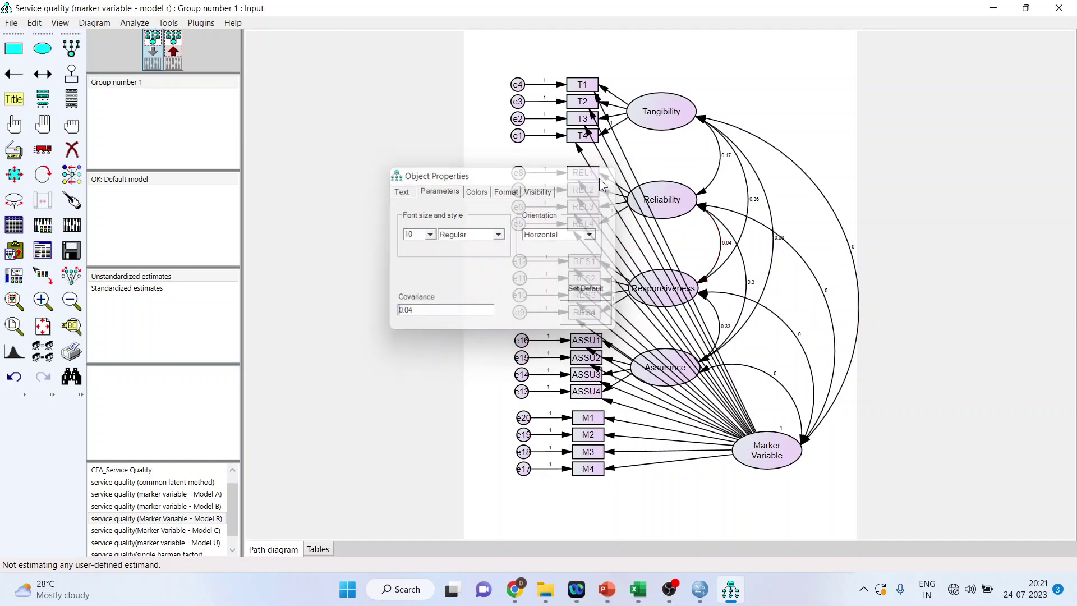
double_click(750, 195)
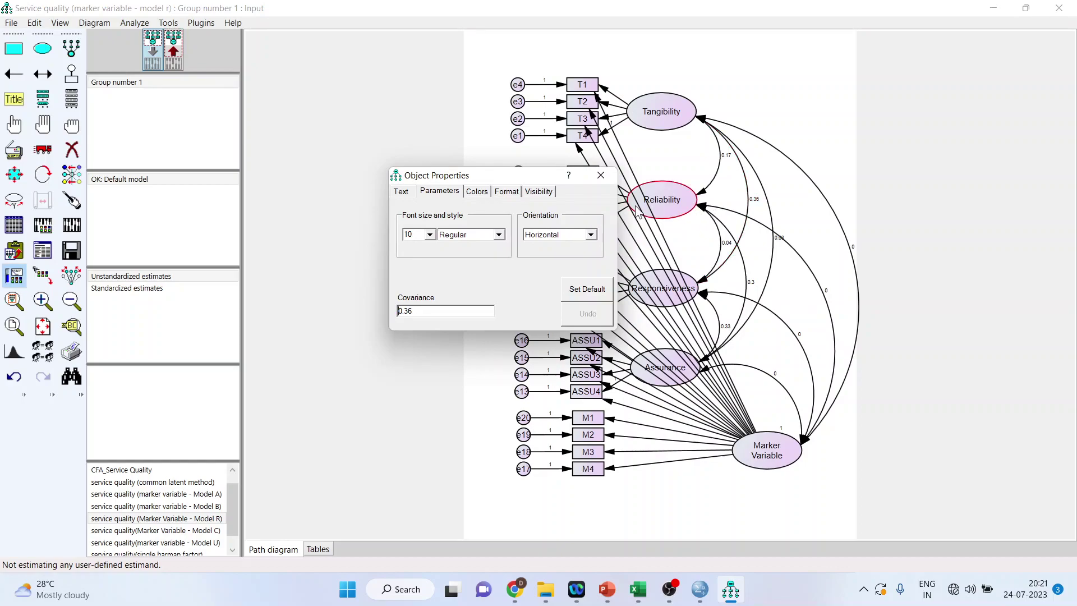
click(600, 175)
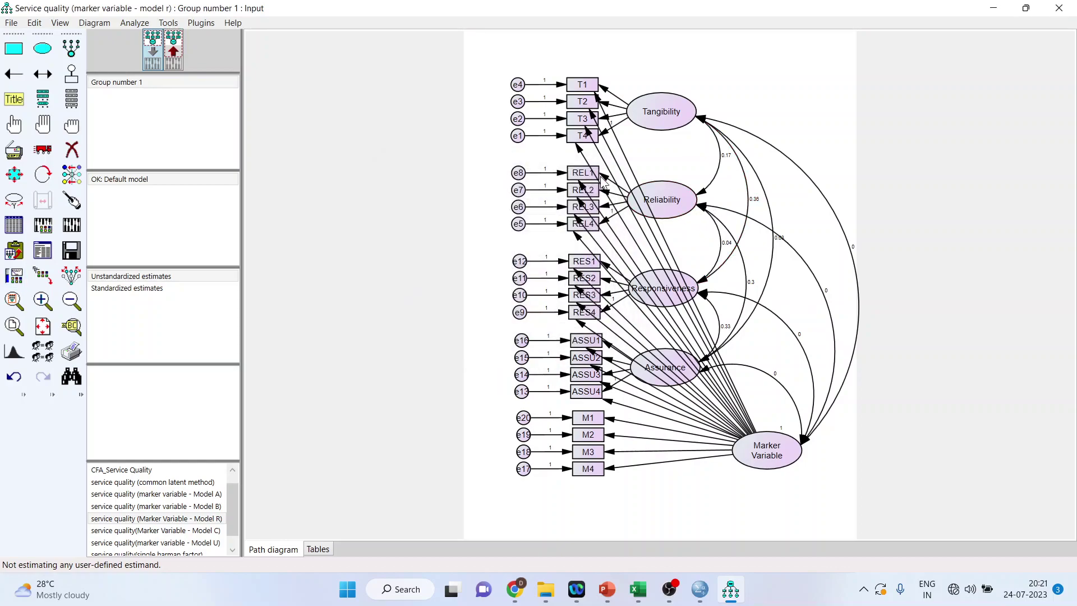
click(71, 225)
Check Model R's fit (CMIN 220.565, df 154, CFI .969, RMSEA .047), then return to Excel.
click(41, 252)
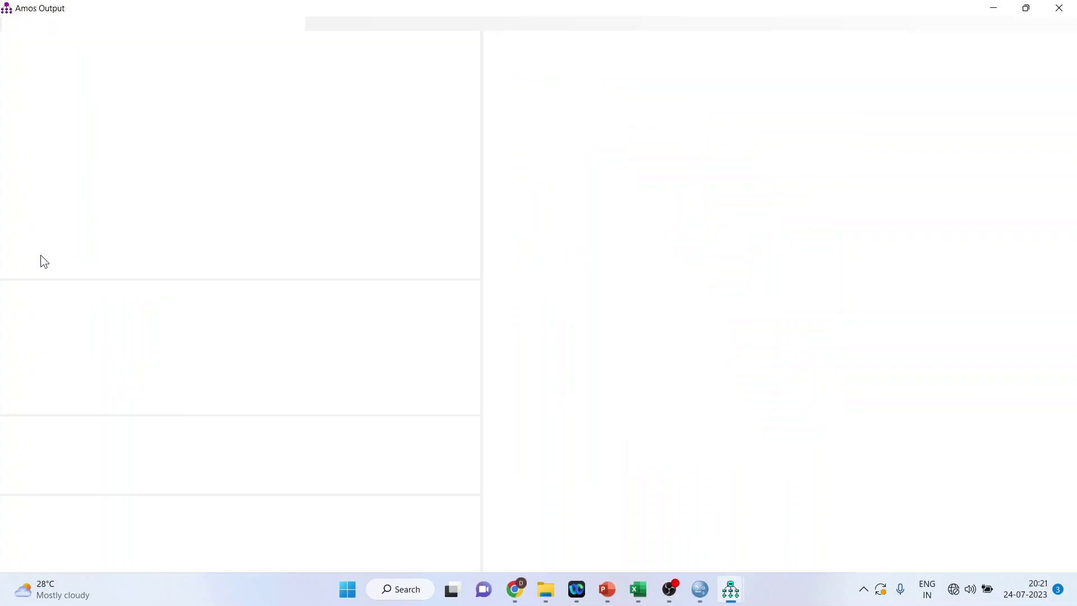
click(38, 127)
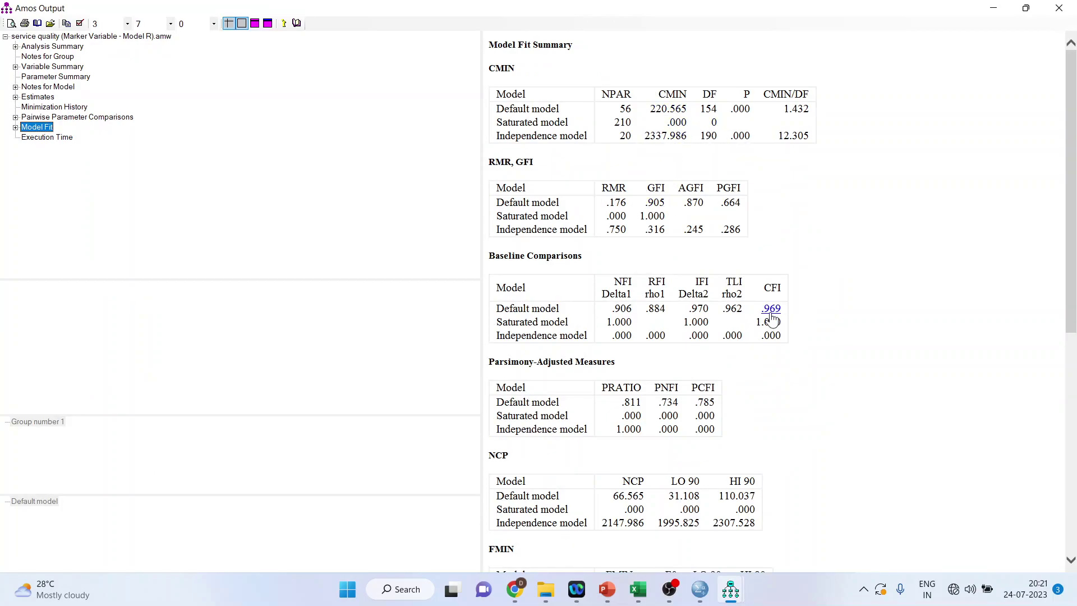
scroll(786, 381, down, 6)
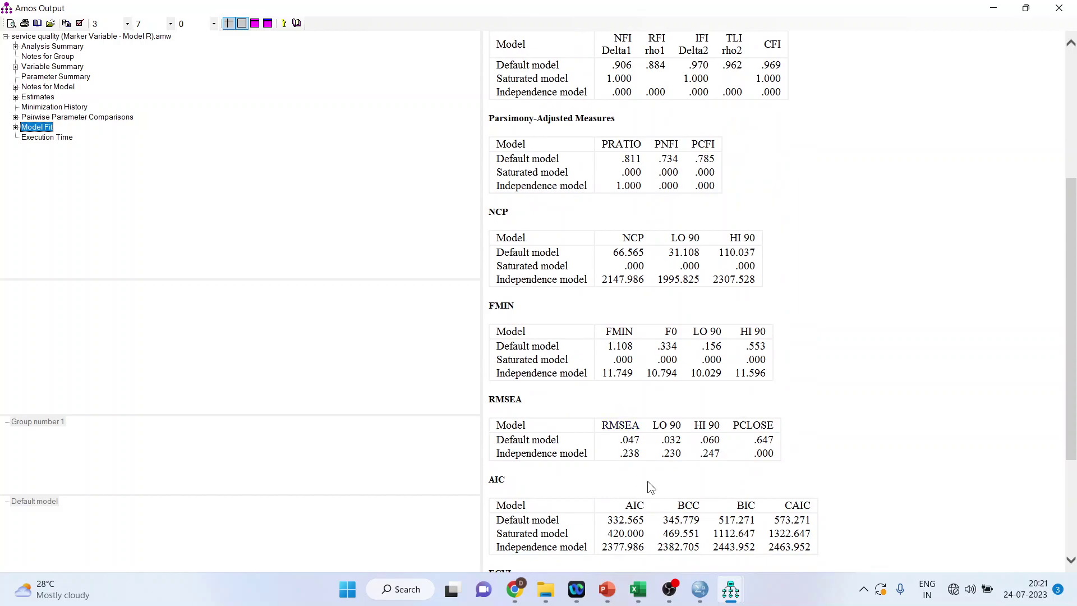
click(641, 577)
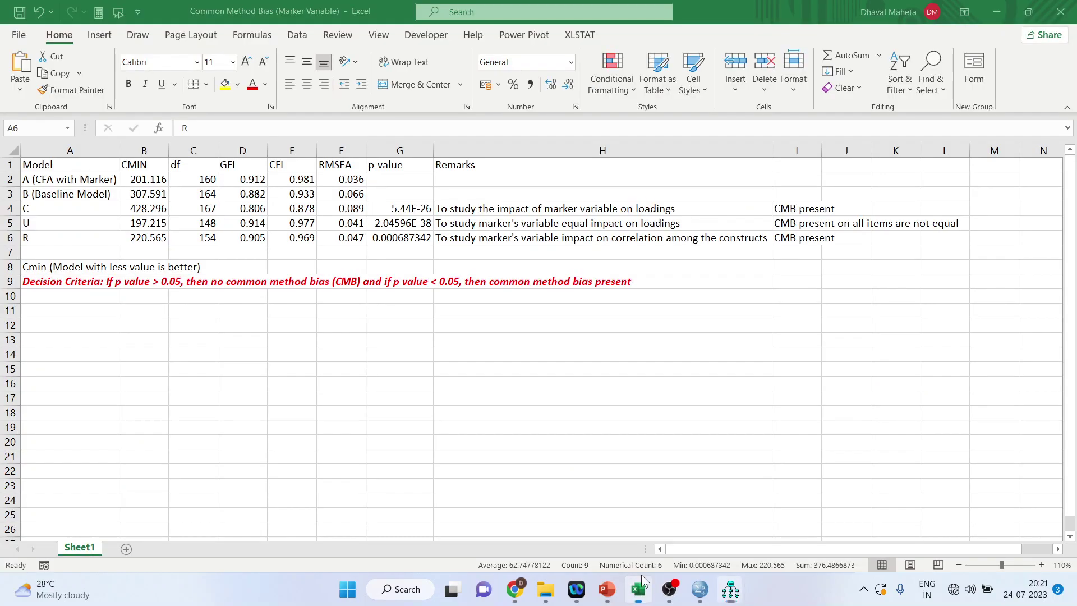
click(503, 240)
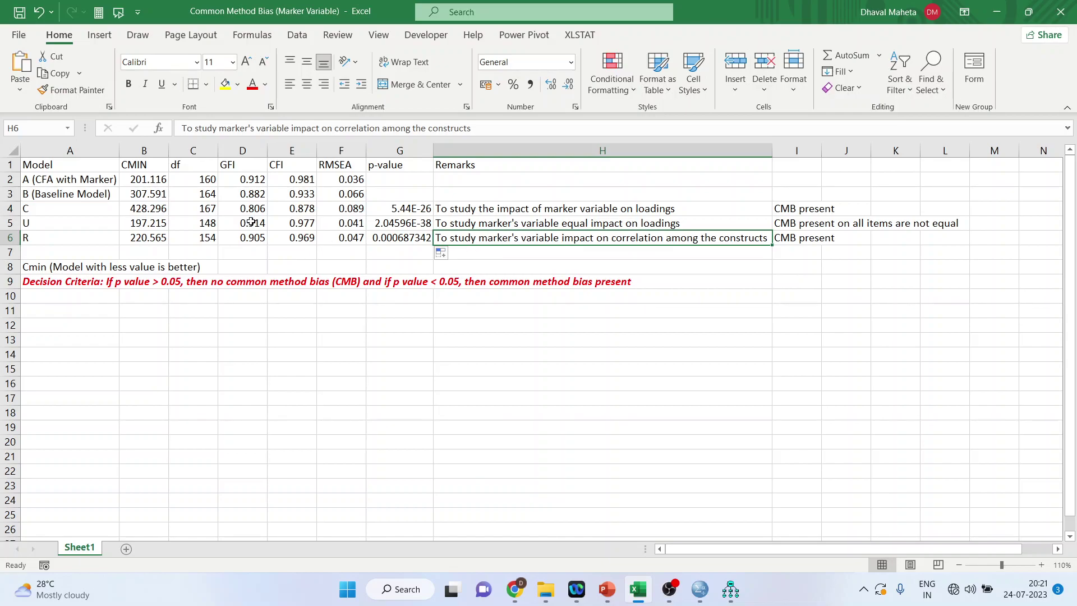
click(154, 145)
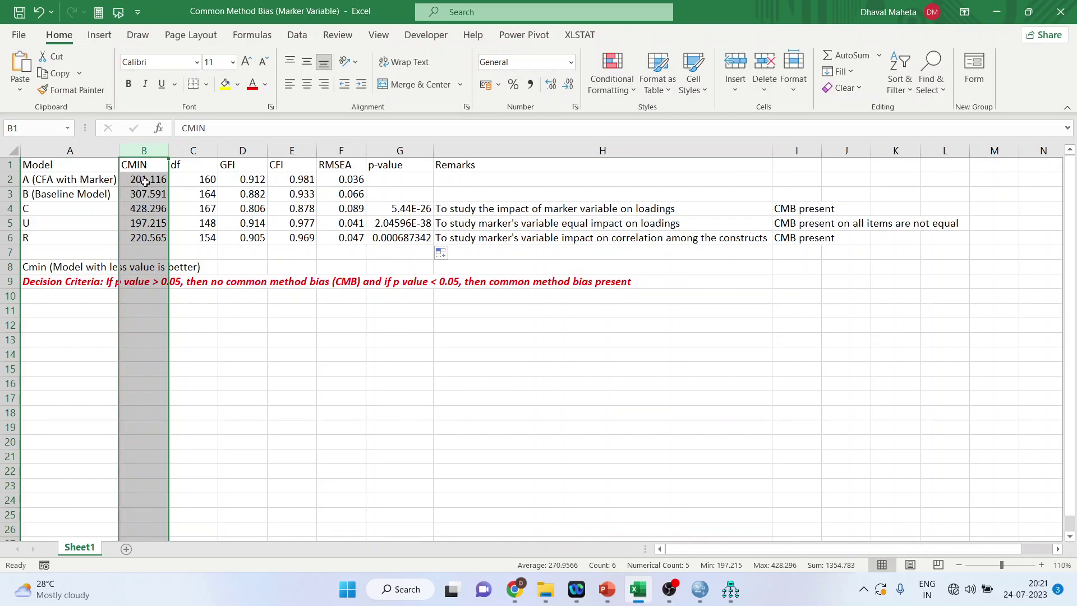
click(333, 326)
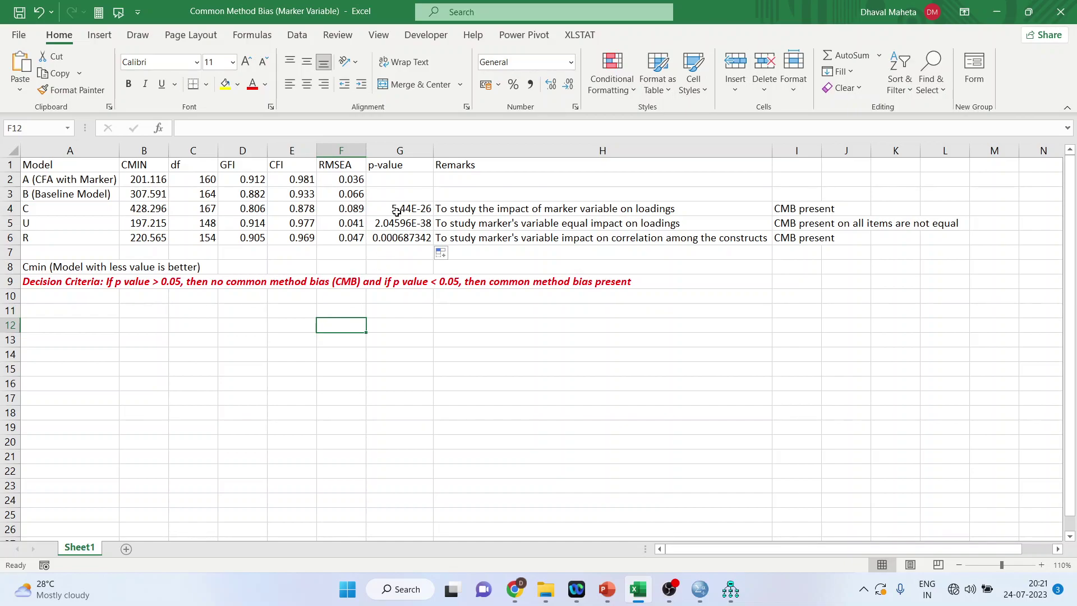
click(397, 210)
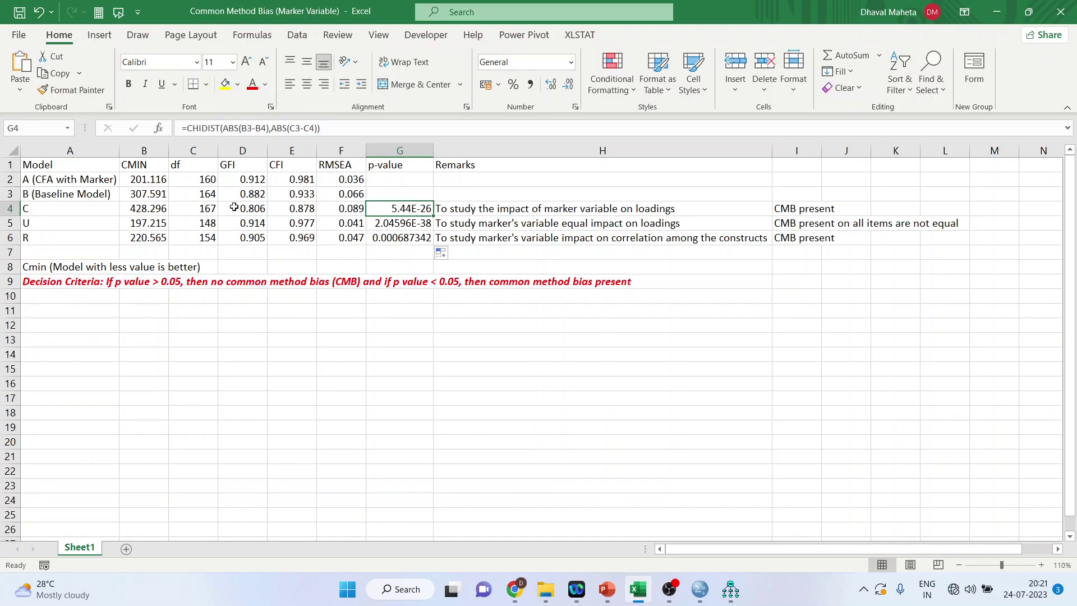
click(154, 195)
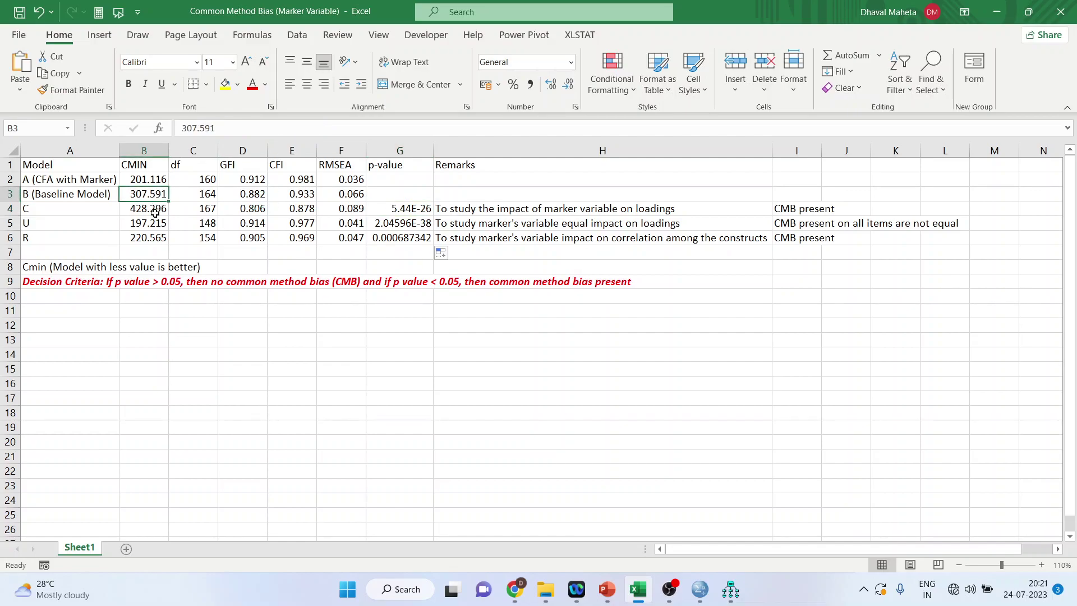
click(155, 213)
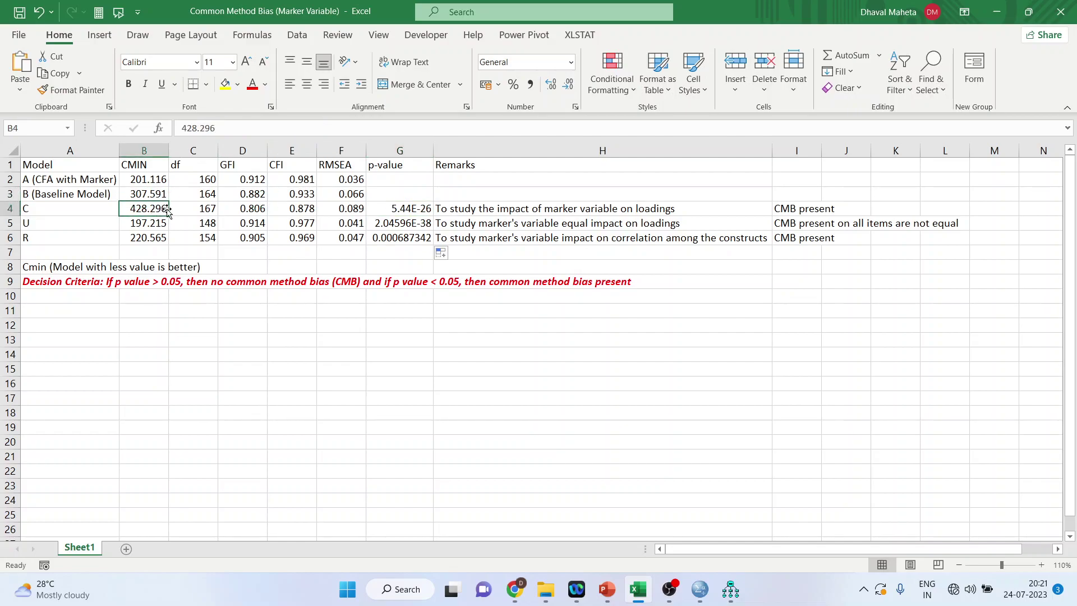
click(193, 193)
click(197, 208)
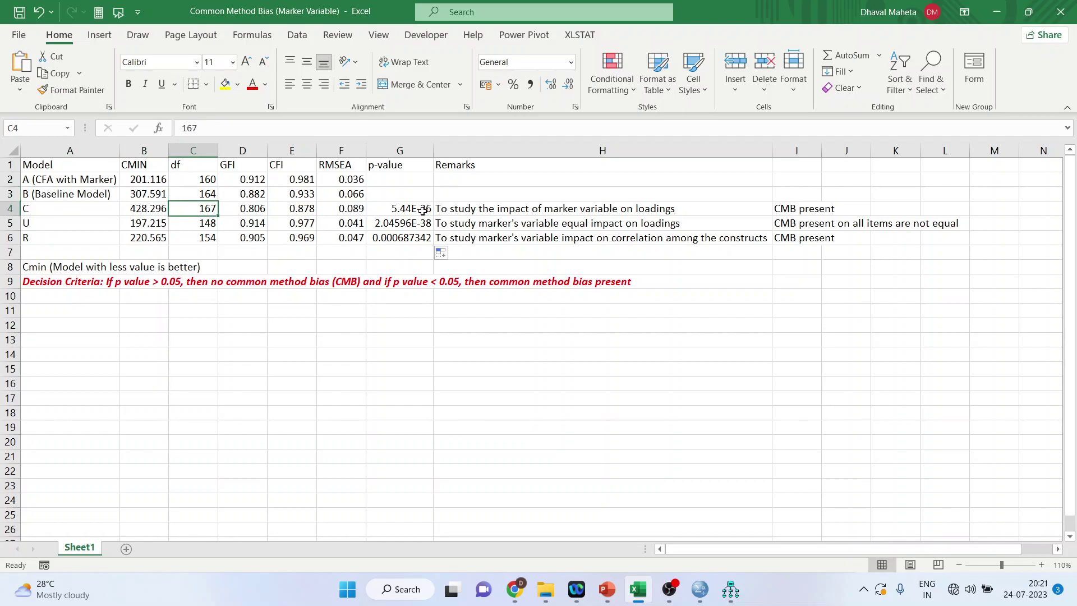
click(422, 210)
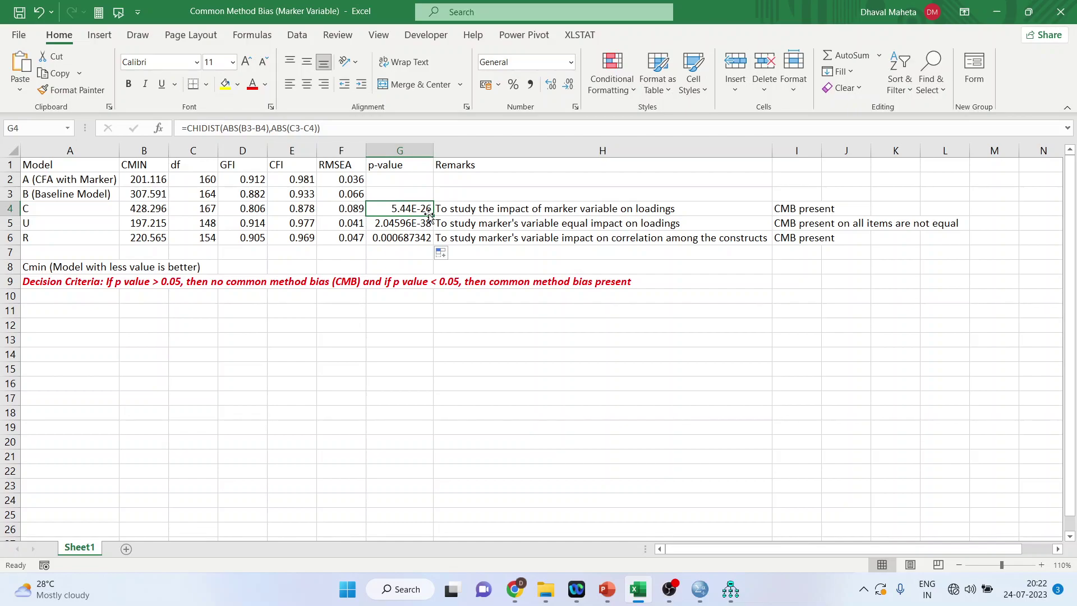
click(87, 288)
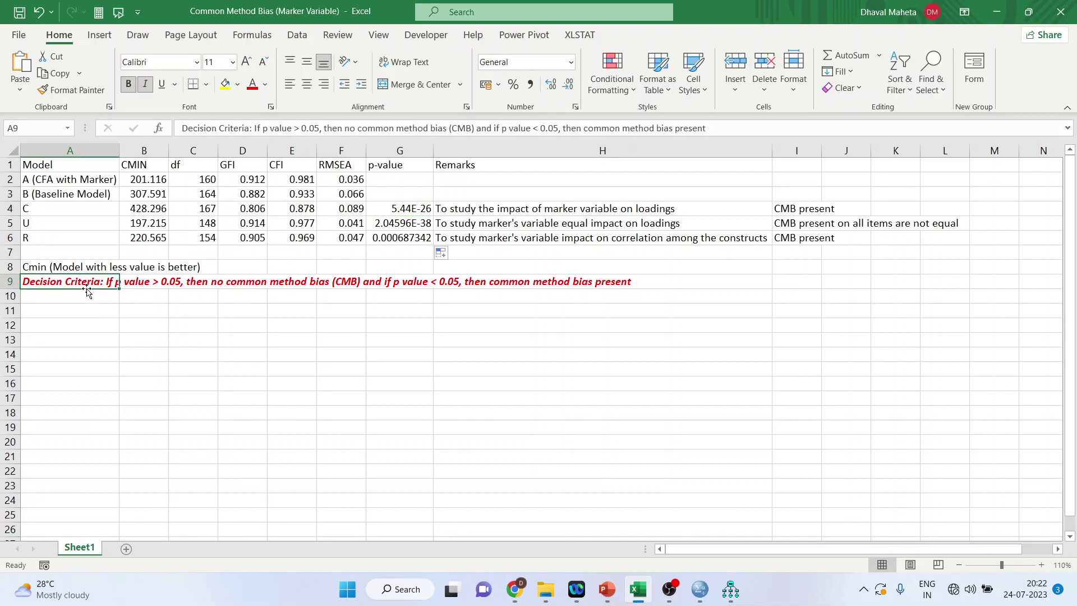
key(ctrl+minus)
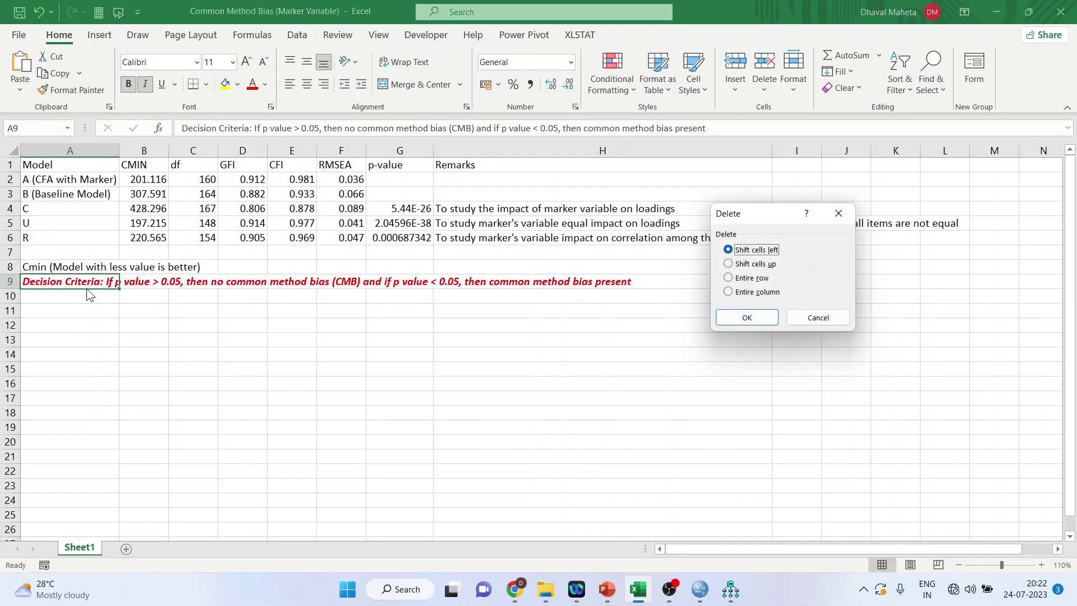
click(820, 320)
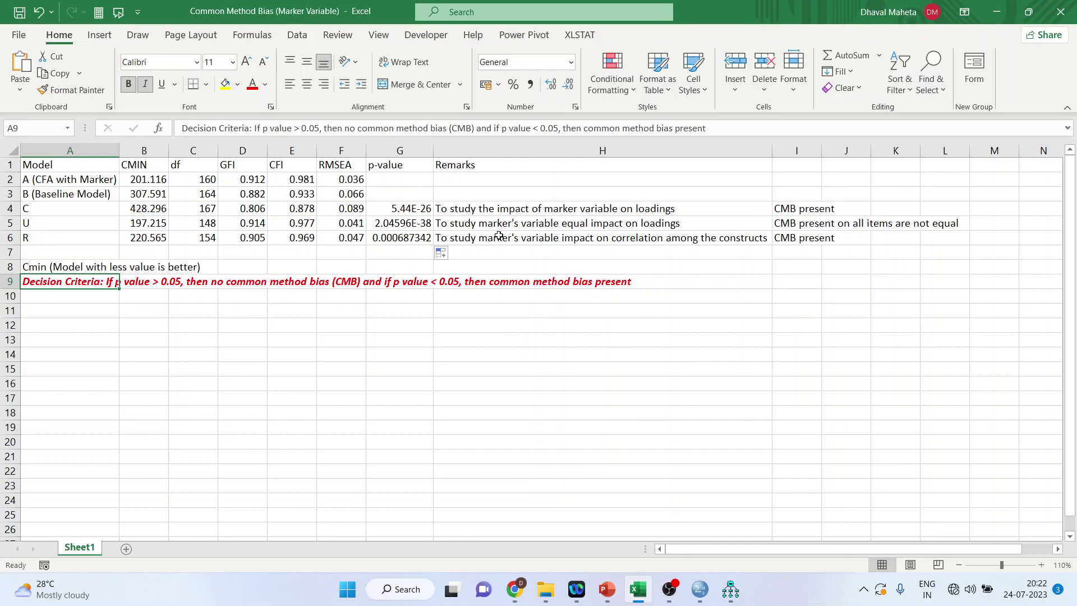
click(414, 211)
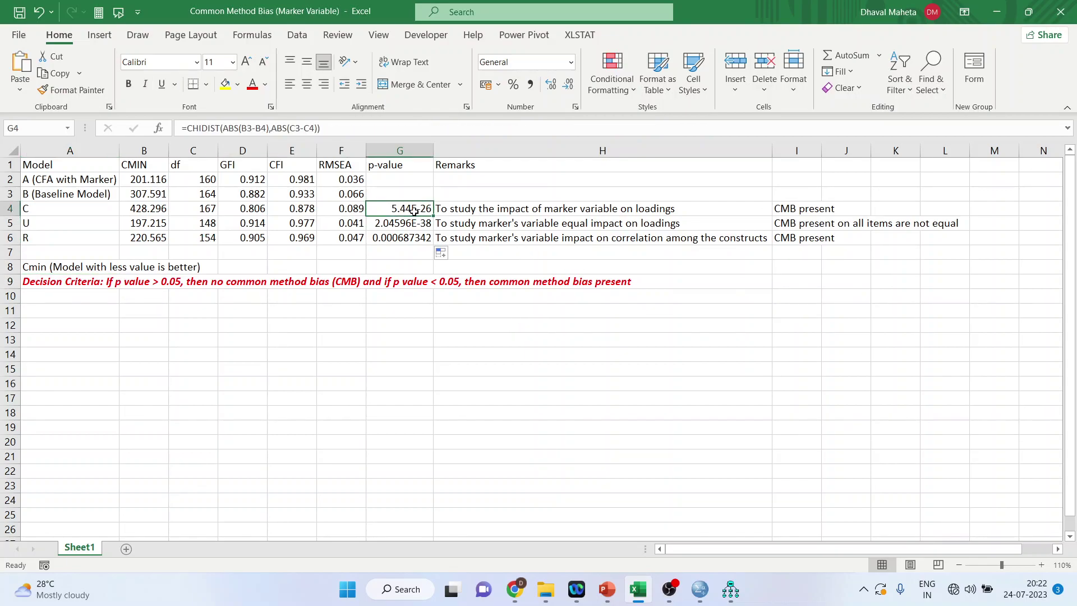
click(805, 210)
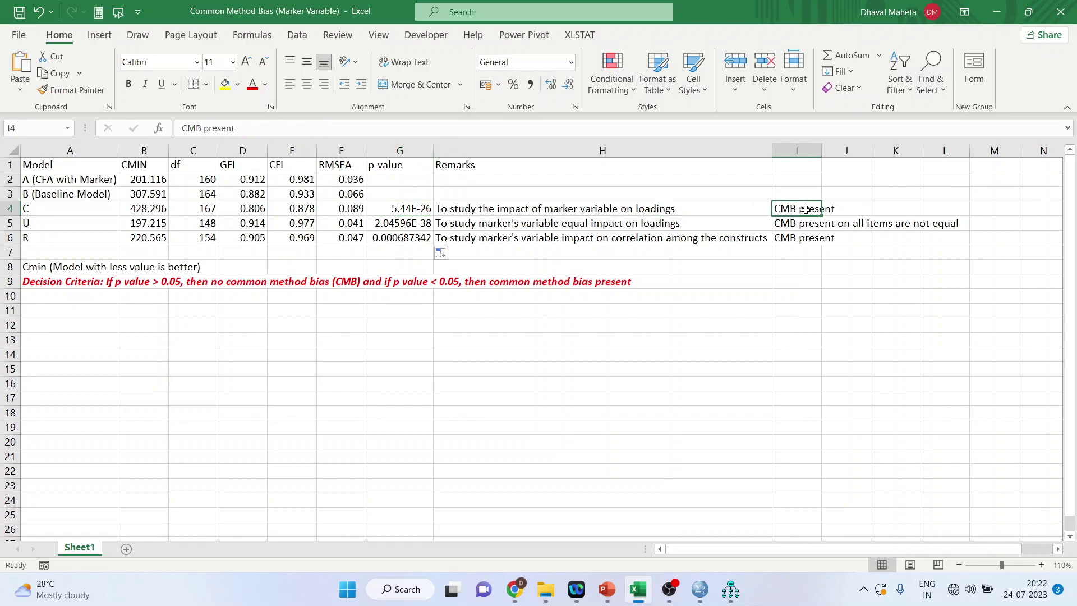
click(407, 224)
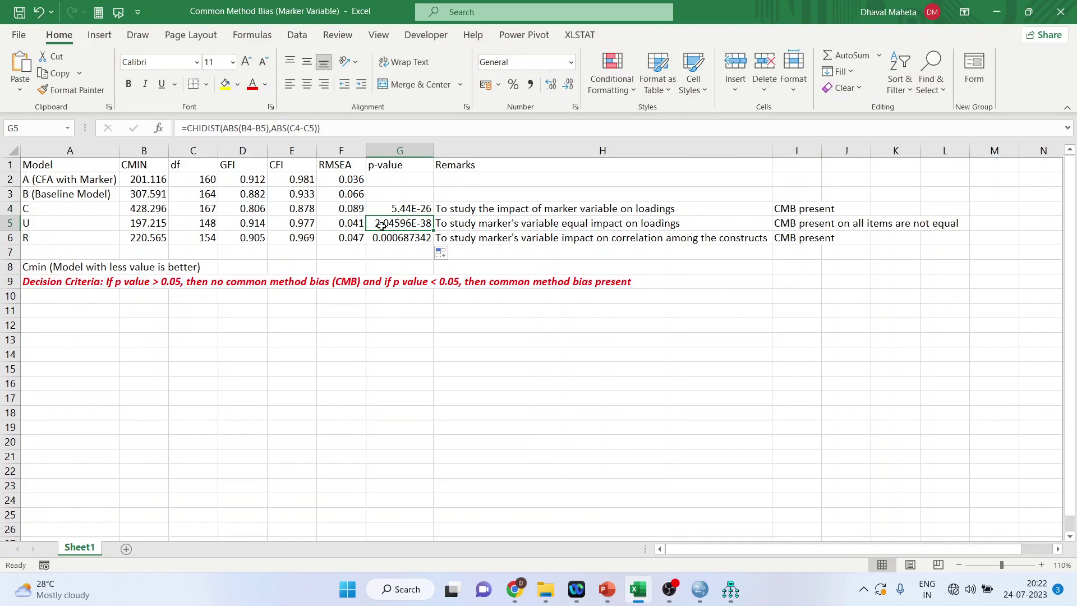
click(161, 209)
click(161, 221)
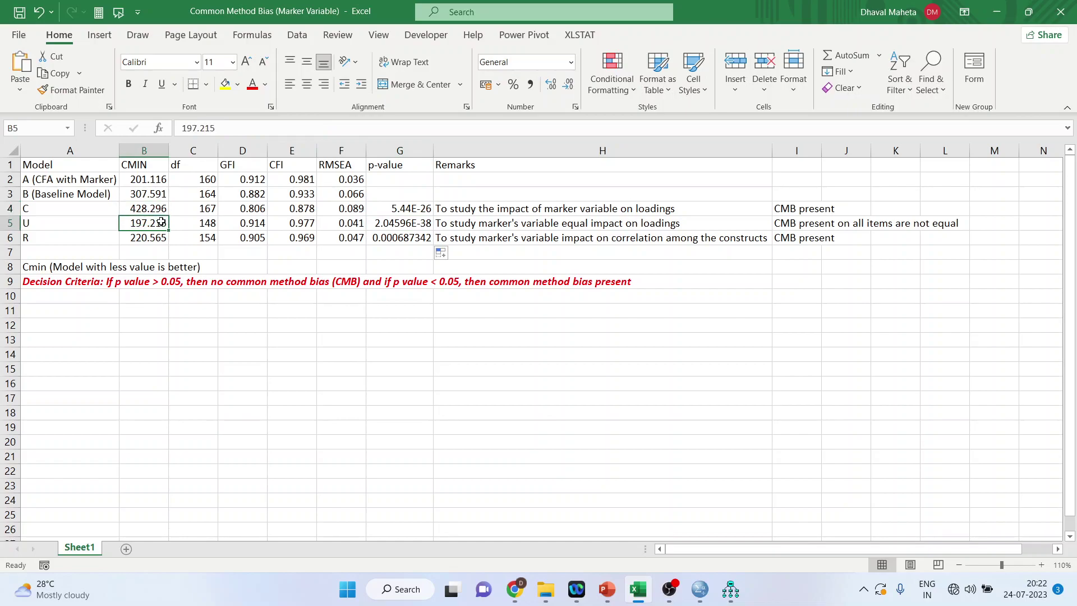
click(206, 207)
click(209, 224)
click(389, 227)
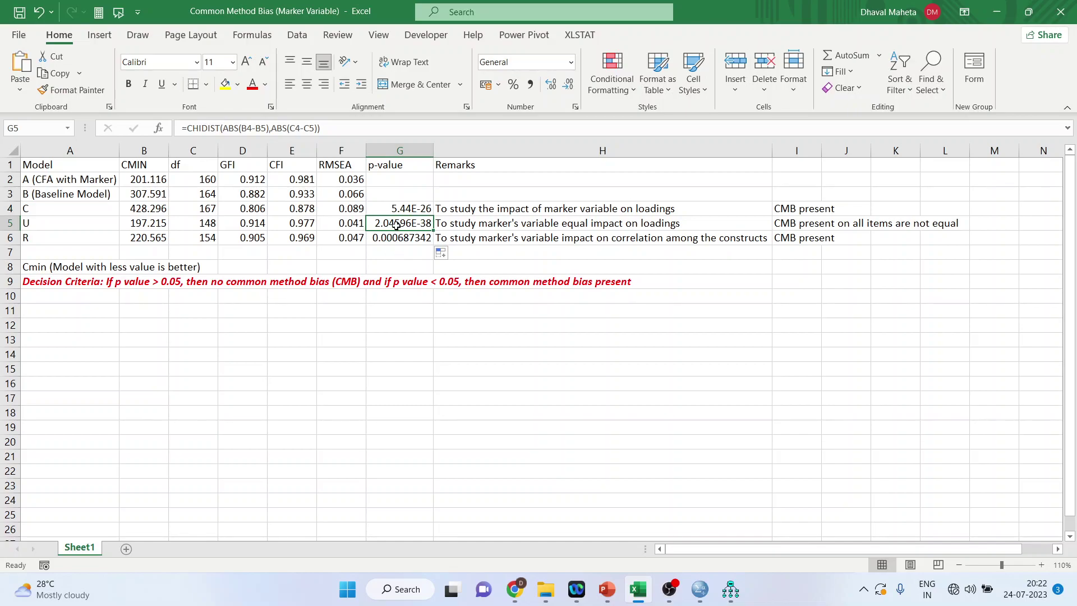
Review Model R's CMIN, p-value formula and conclusion, then run the PowerPoint contact slide full screen.
click(802, 225)
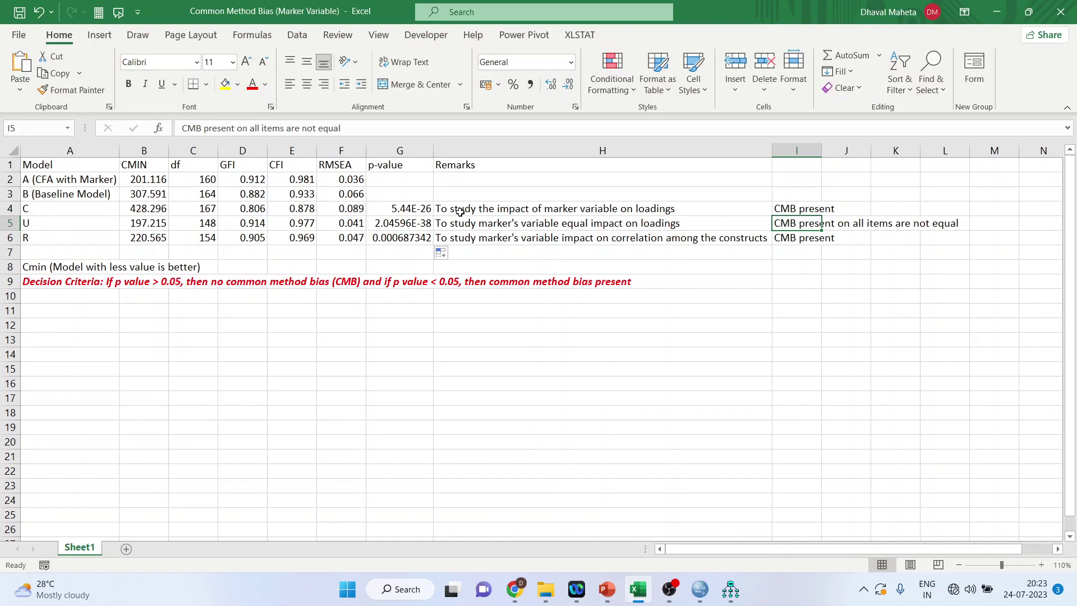
click(149, 238)
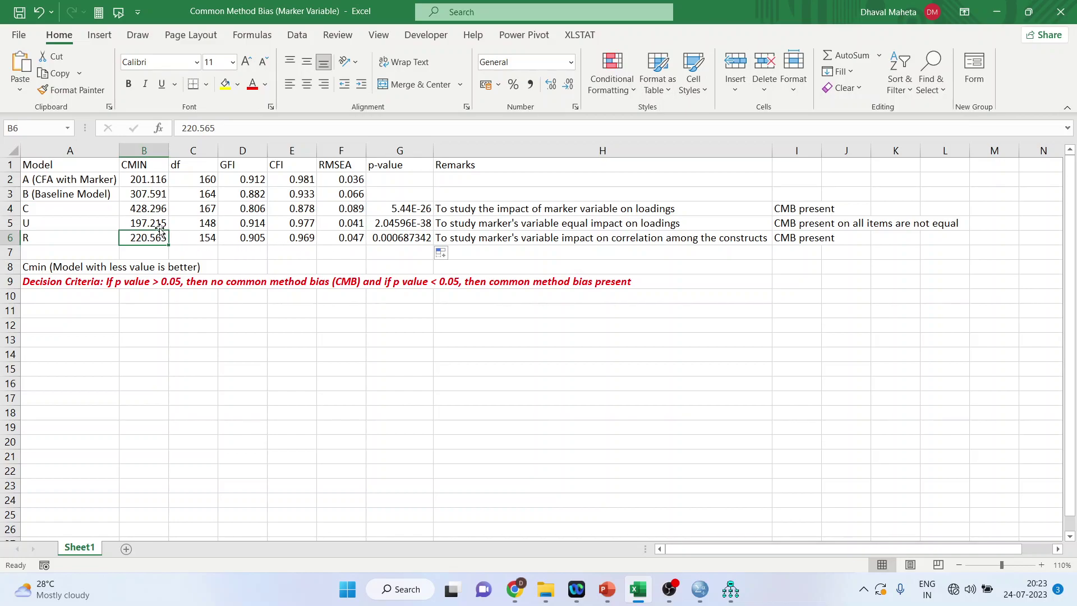
drag(159, 224, 200, 240)
click(429, 240)
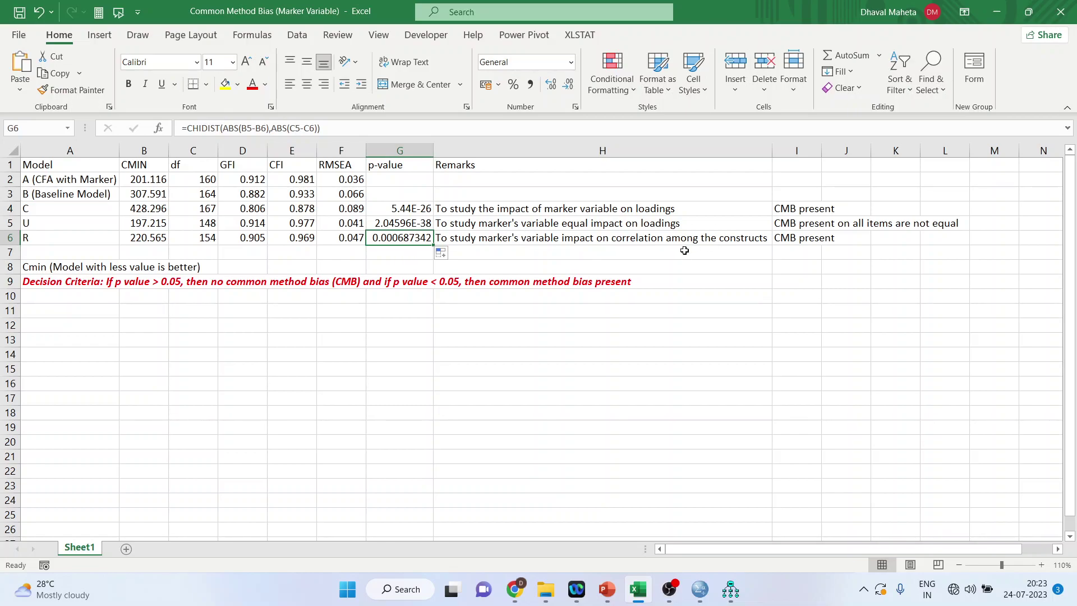
click(791, 238)
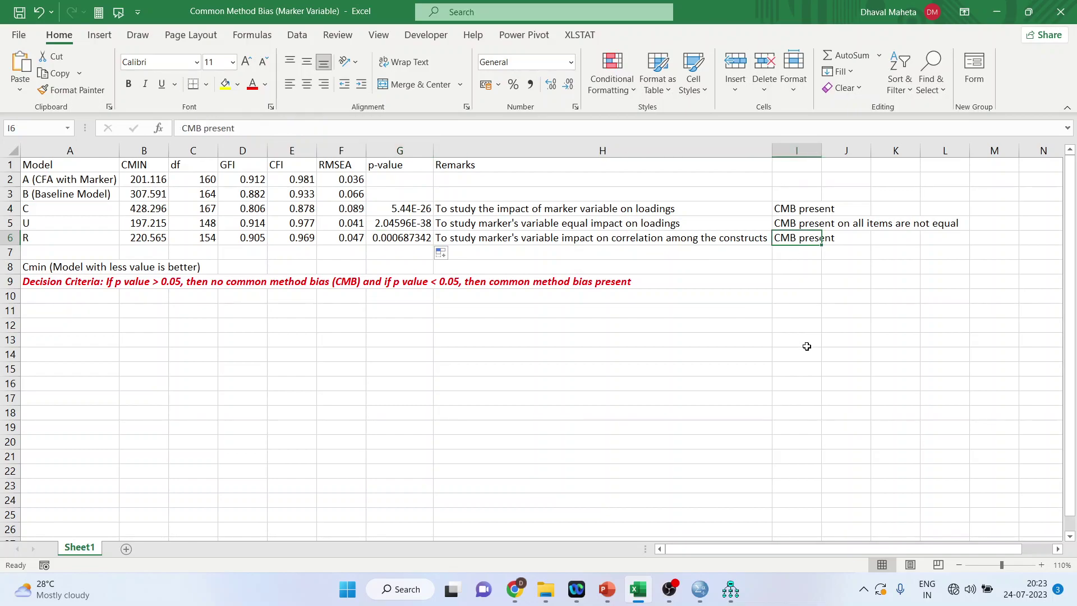
key(alt+Tab)
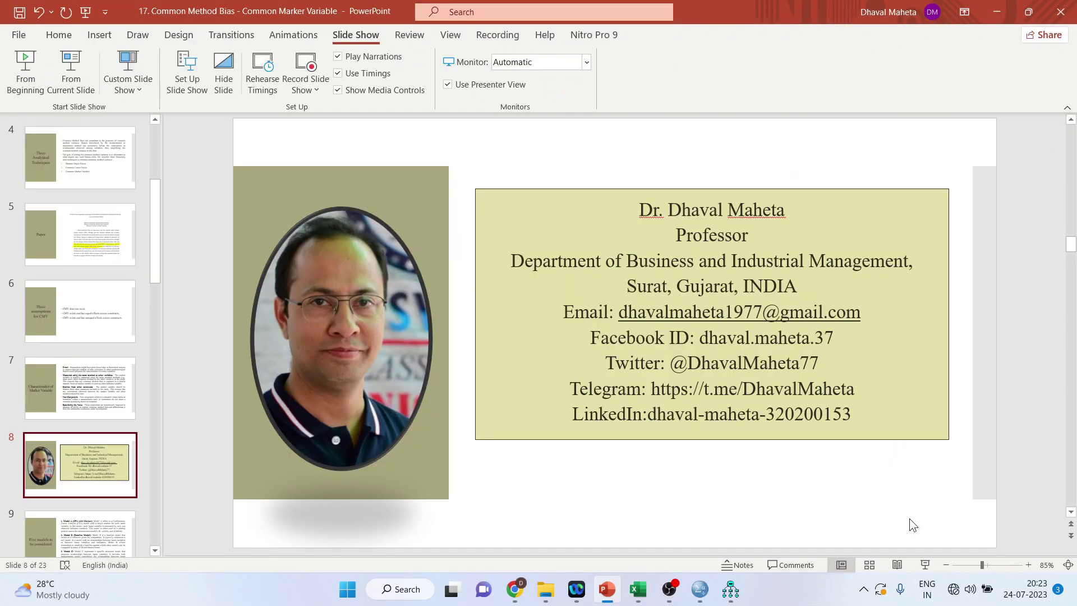
click(926, 565)
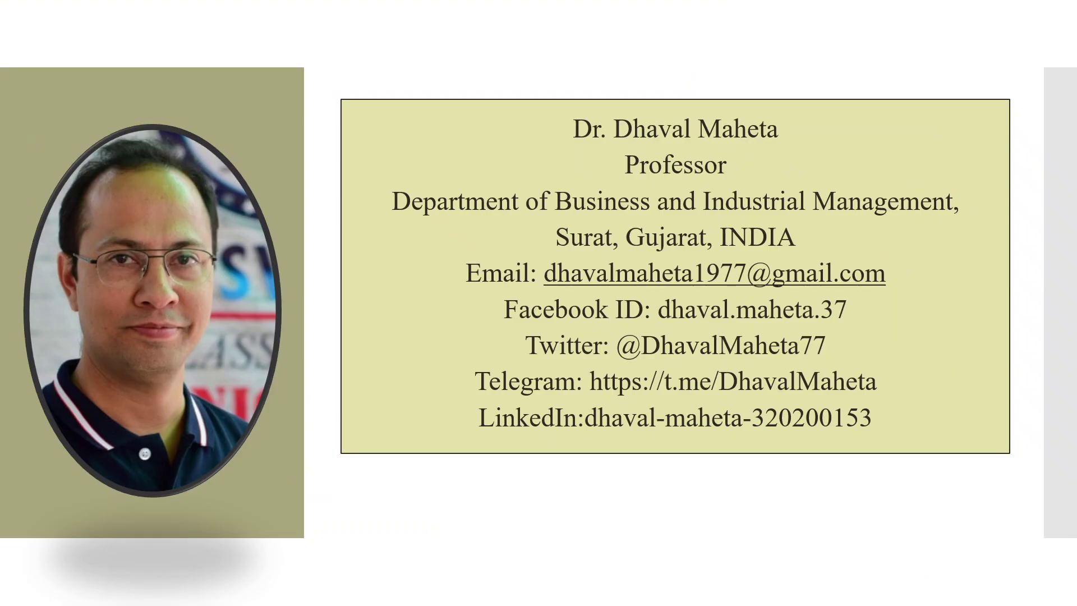